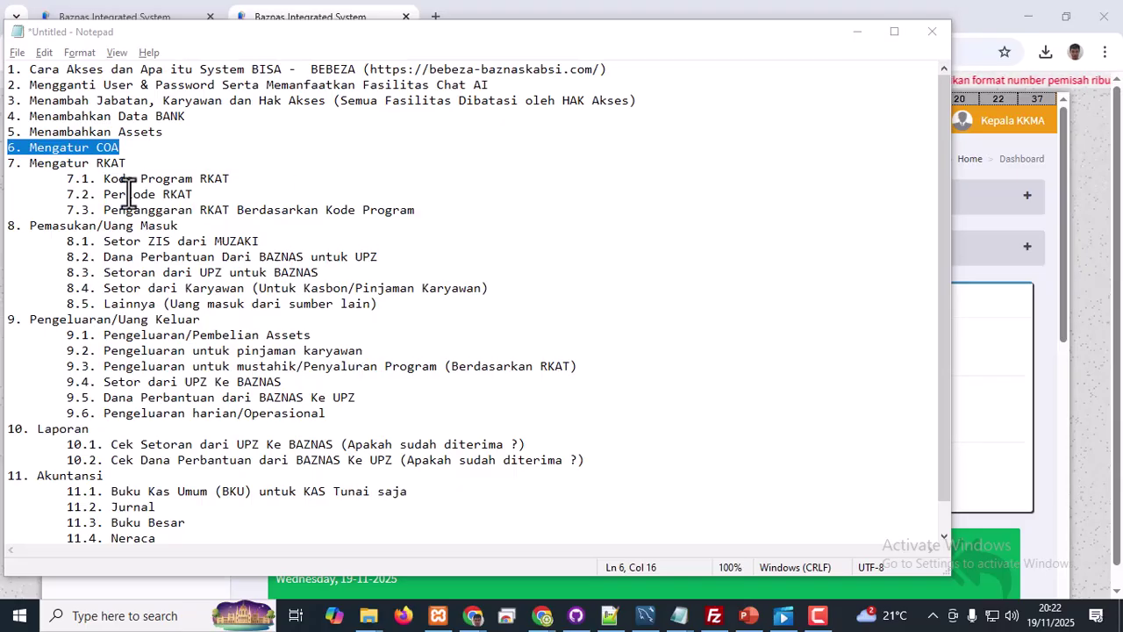
Highlight outline item 7, Mengatur RKAT, and list "1. Kode Program" and "2. COA" in the blank Notepad note.
left_click_drag(9, 162, 111, 165)
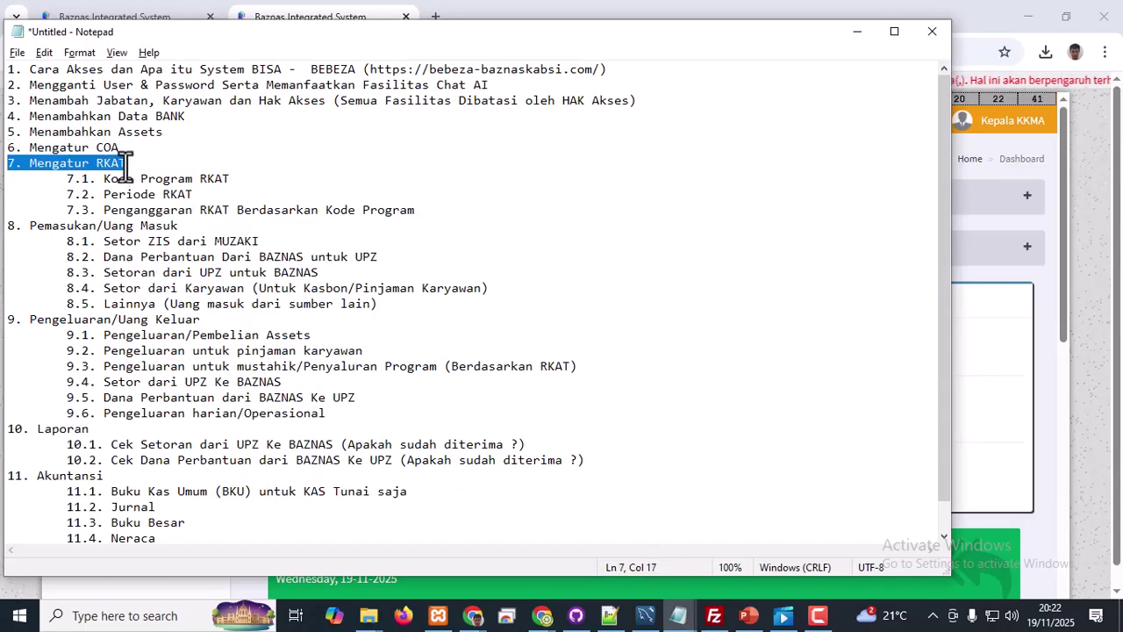
mouse_move(681, 613)
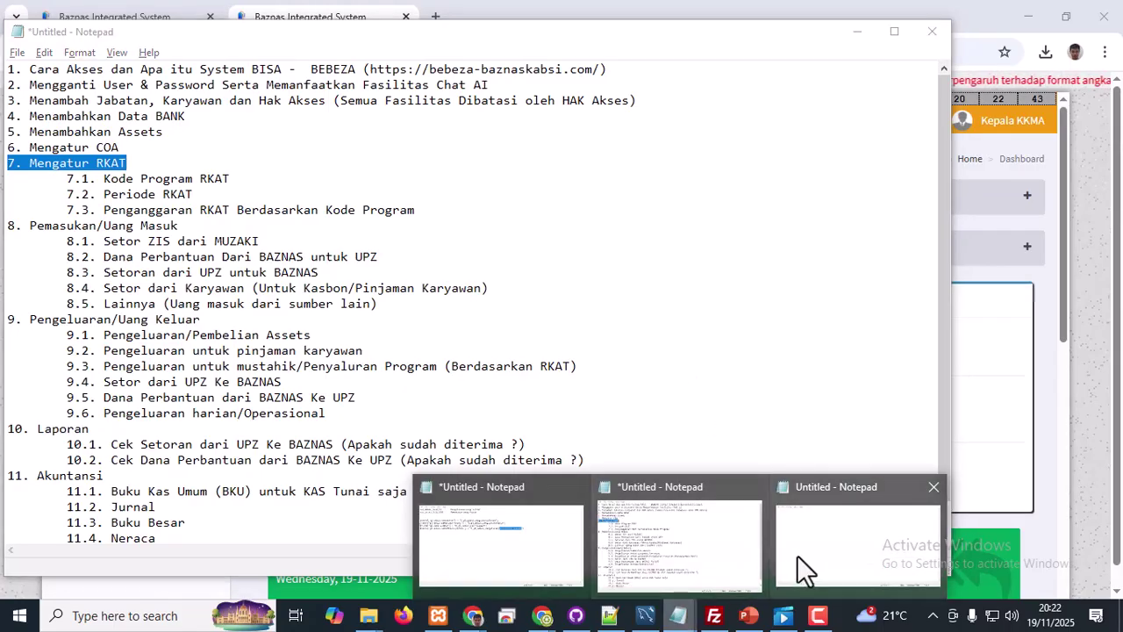
left_click(798, 557)
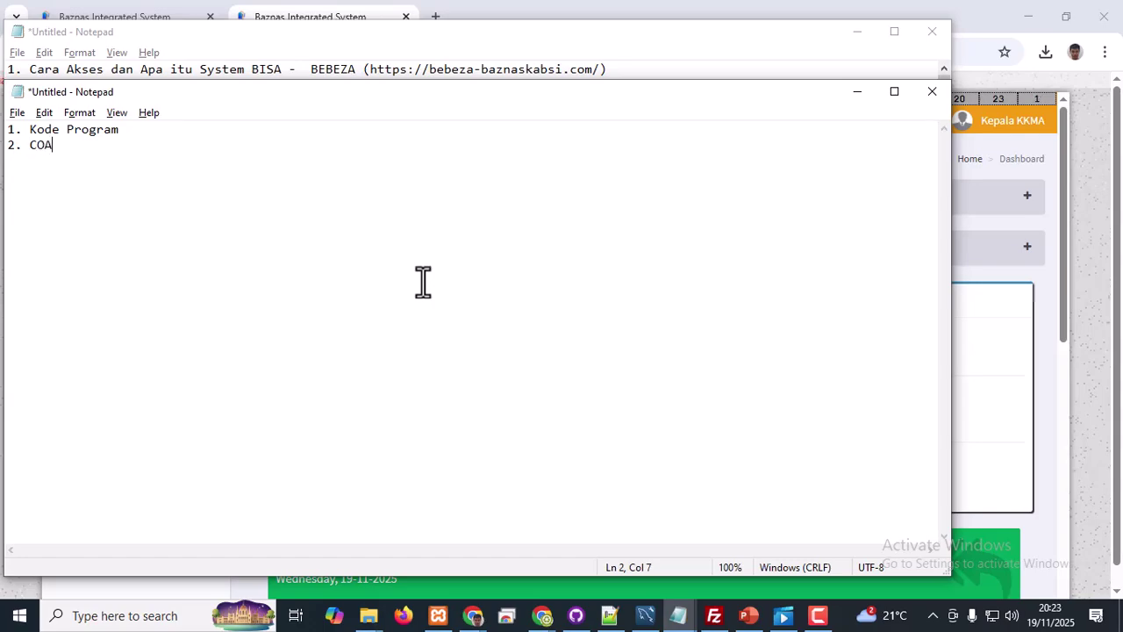
Highlight items 7.3 Penganggaran RKAT and 7.1 Kode Program RKAT in the outline note, and minimize both Notepad windows.
left_click(473, 43)
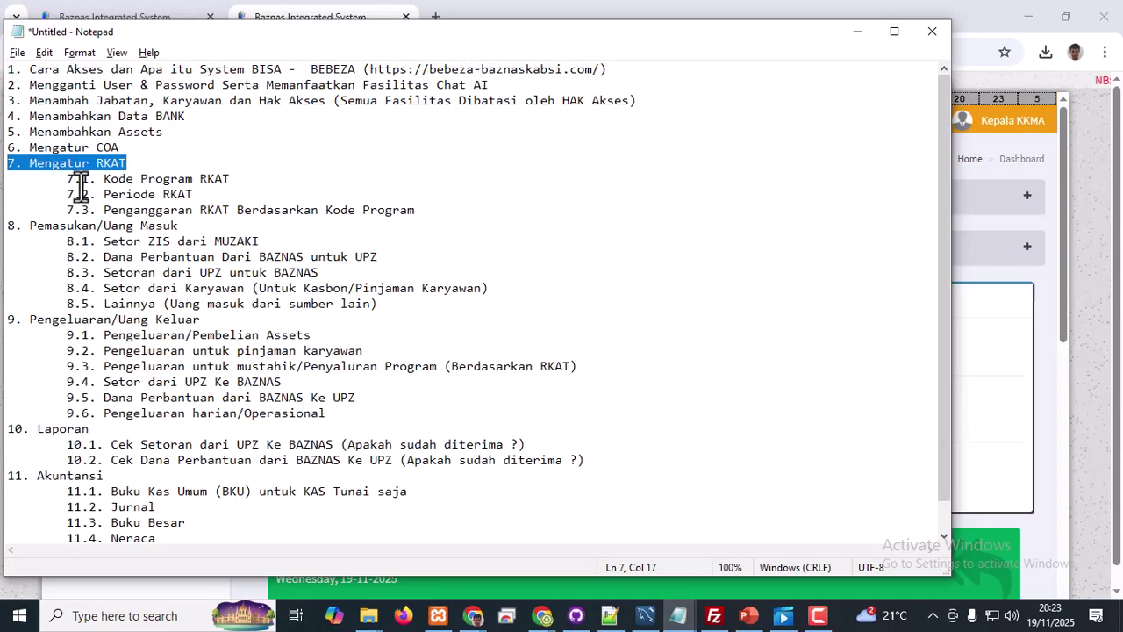
mouse_move(423, 211)
left_mouse_down()
mouse_move(268, 211)
mouse_move(67, 179)
mouse_move(229, 179)
mouse_move(100, 194)
mouse_move(99, 207)
mouse_move(212, 225)
mouse_move(414, 211)
left_mouse_up()
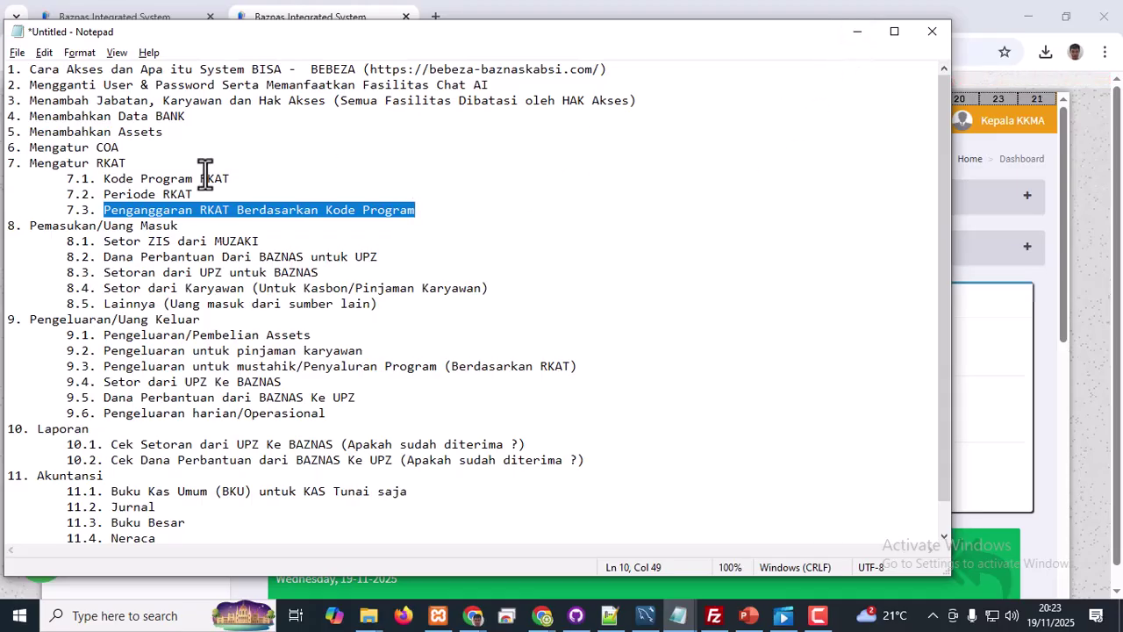
left_click_drag(104, 179, 220, 178)
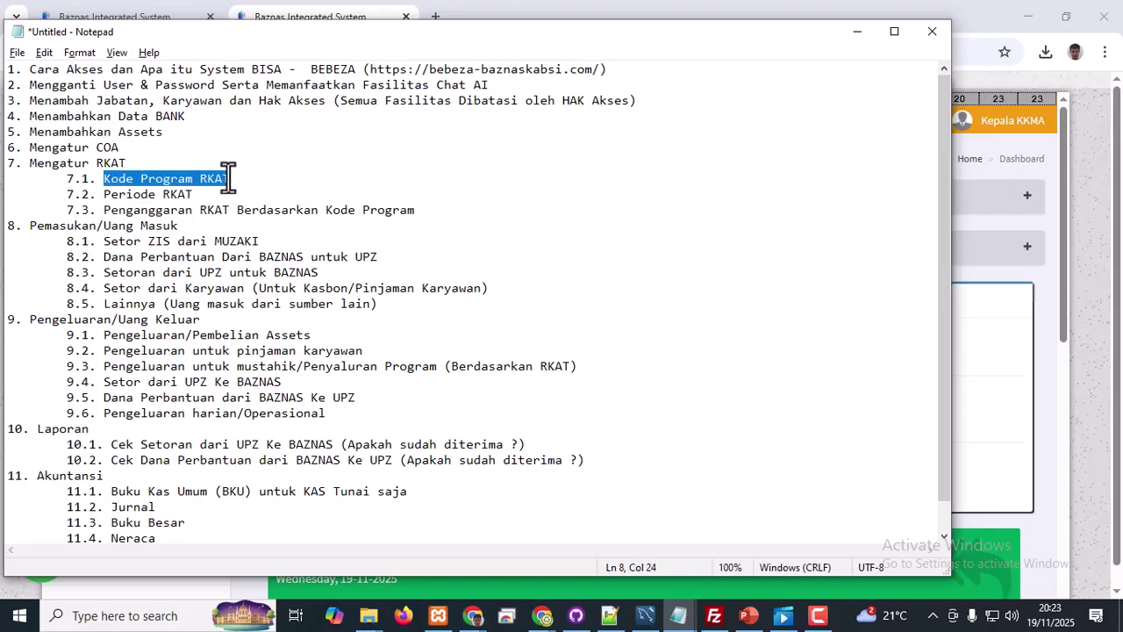
left_click(855, 34)
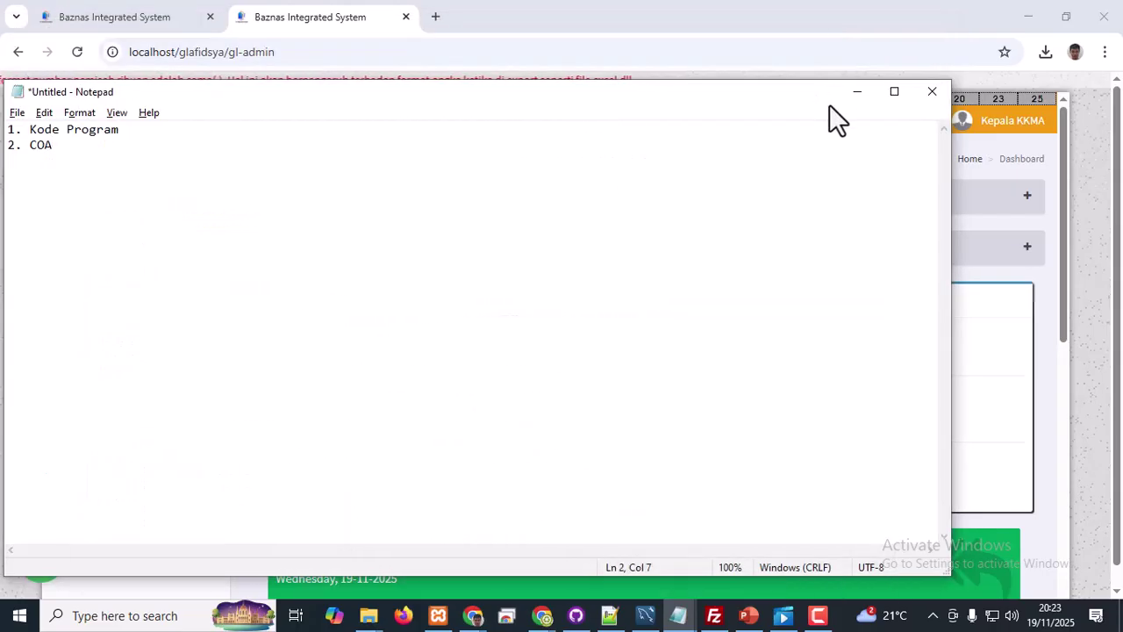
left_click(856, 92)
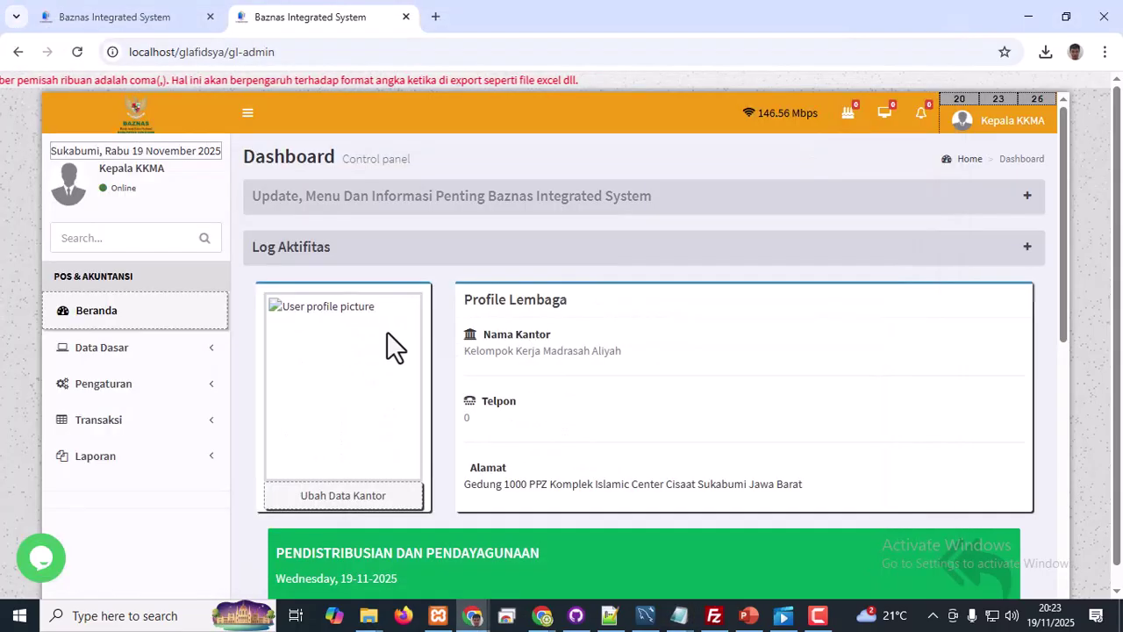
Open the Kode Program (RKAT) page of the Baznas system and expand its input form.
left_click(196, 350)
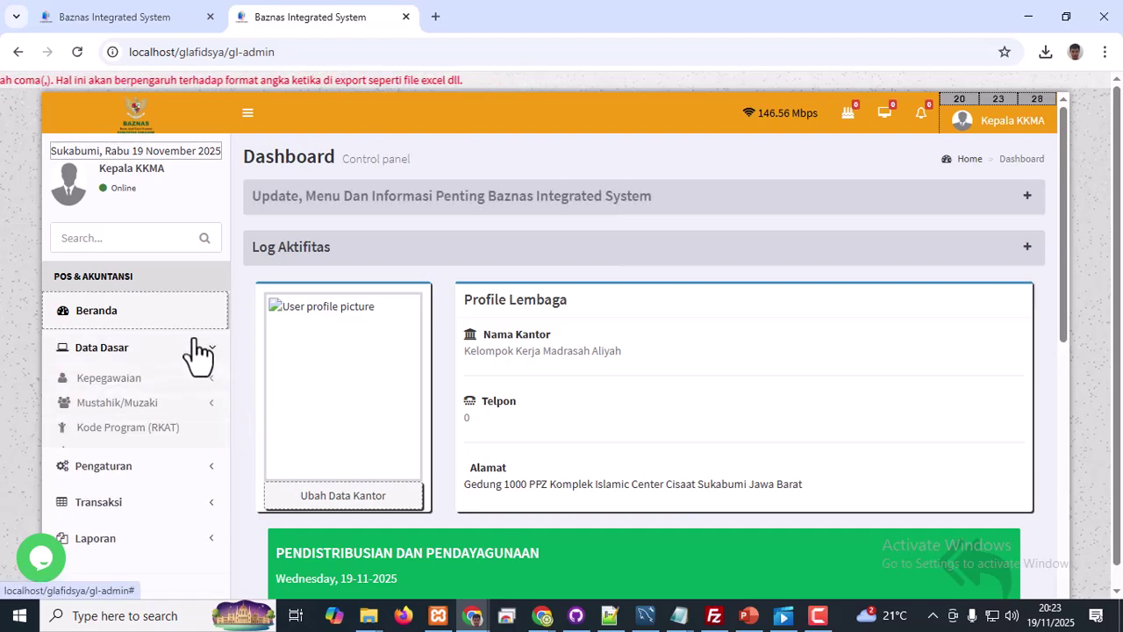
left_click(154, 432)
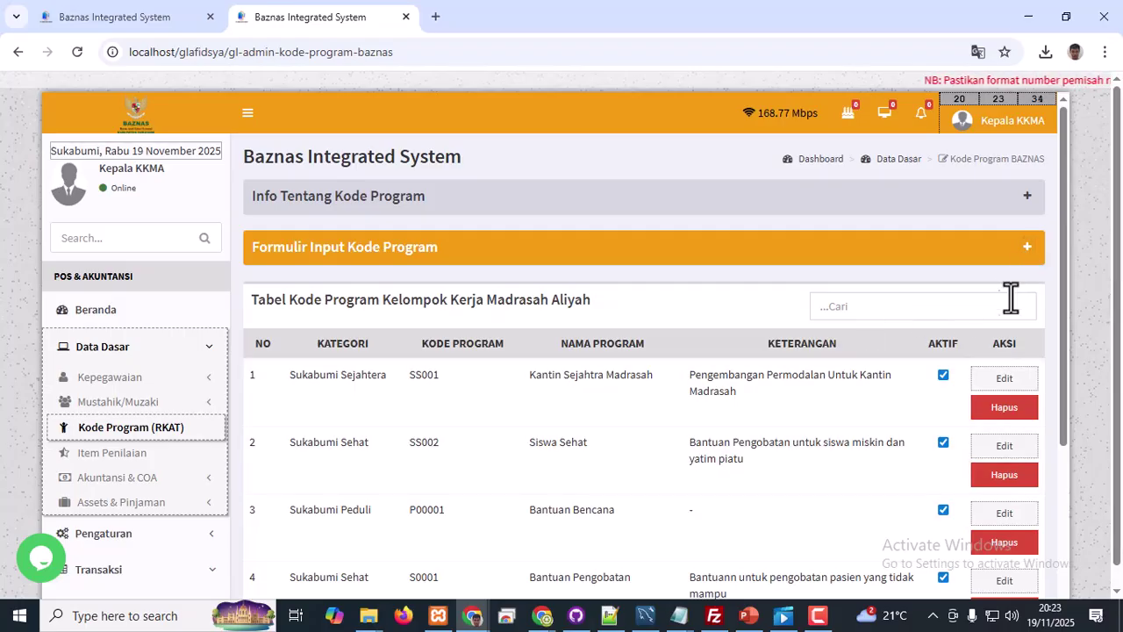
left_click(1027, 249)
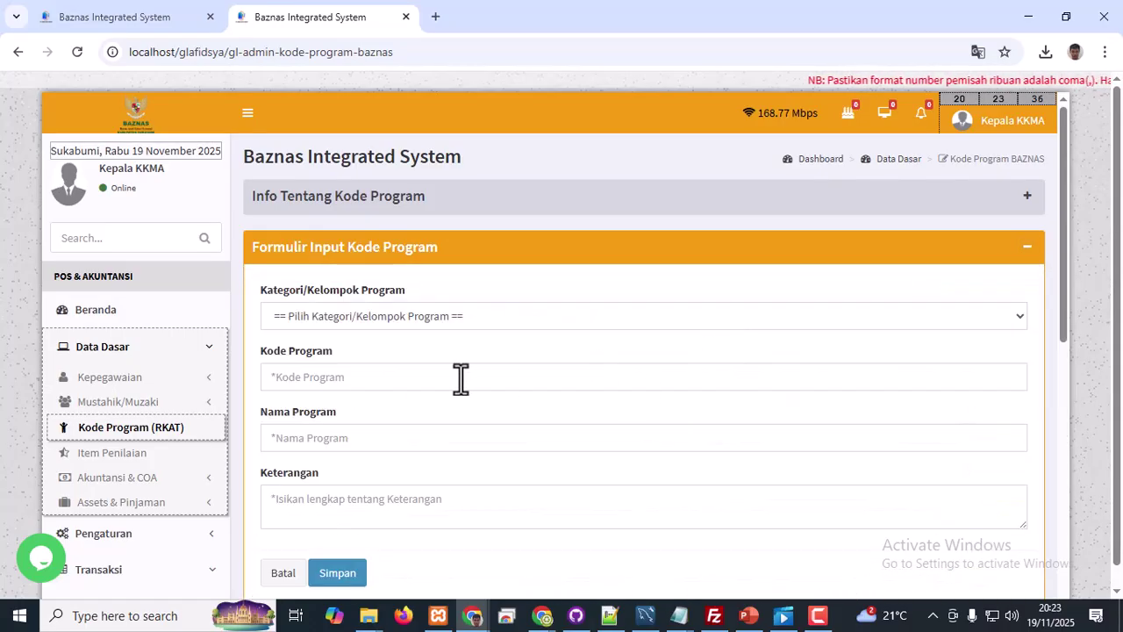
Set the program category to Sukabumi Sehat and the program code to 000009.
scroll(421, 289, "down", 1)
left_click(408, 235)
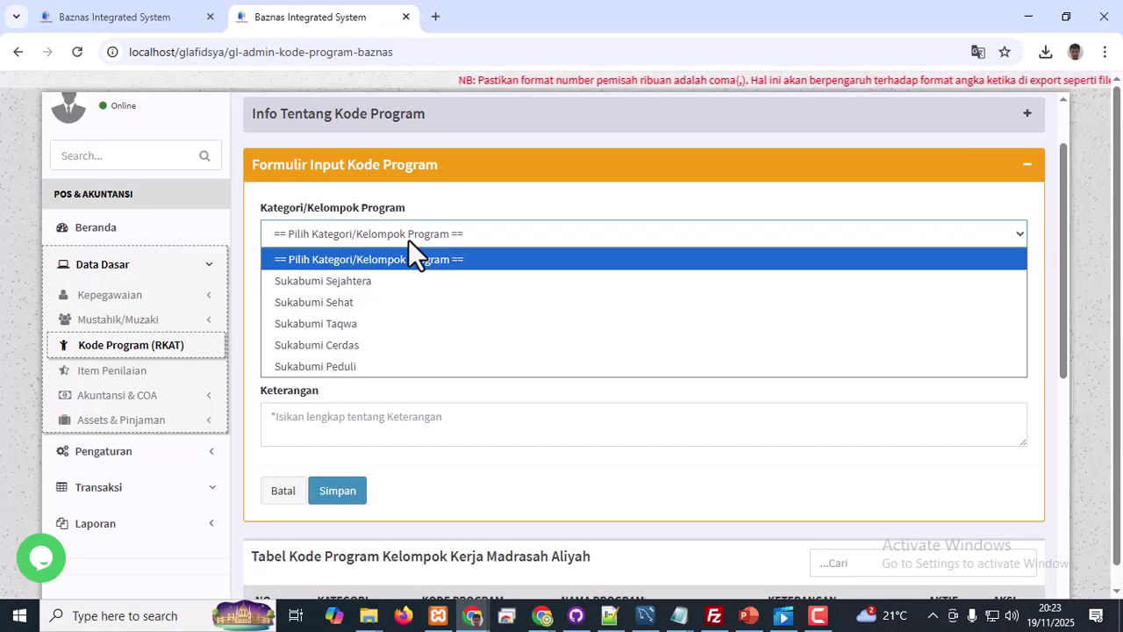
left_click(368, 303)
left_click(293, 297)
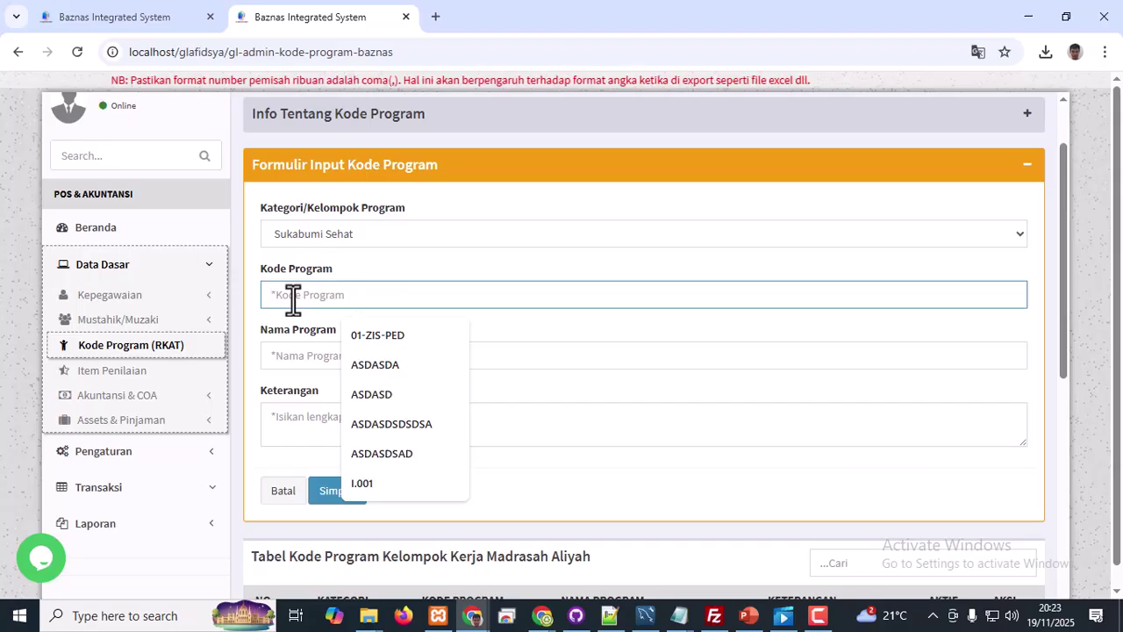
type("000009")
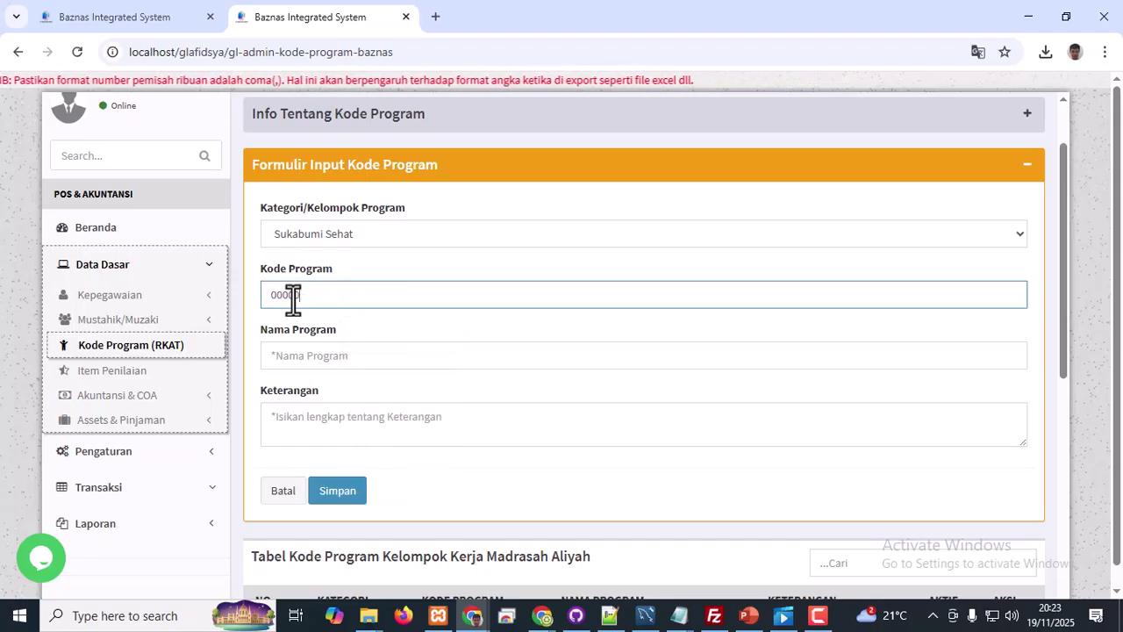
key("Tab")
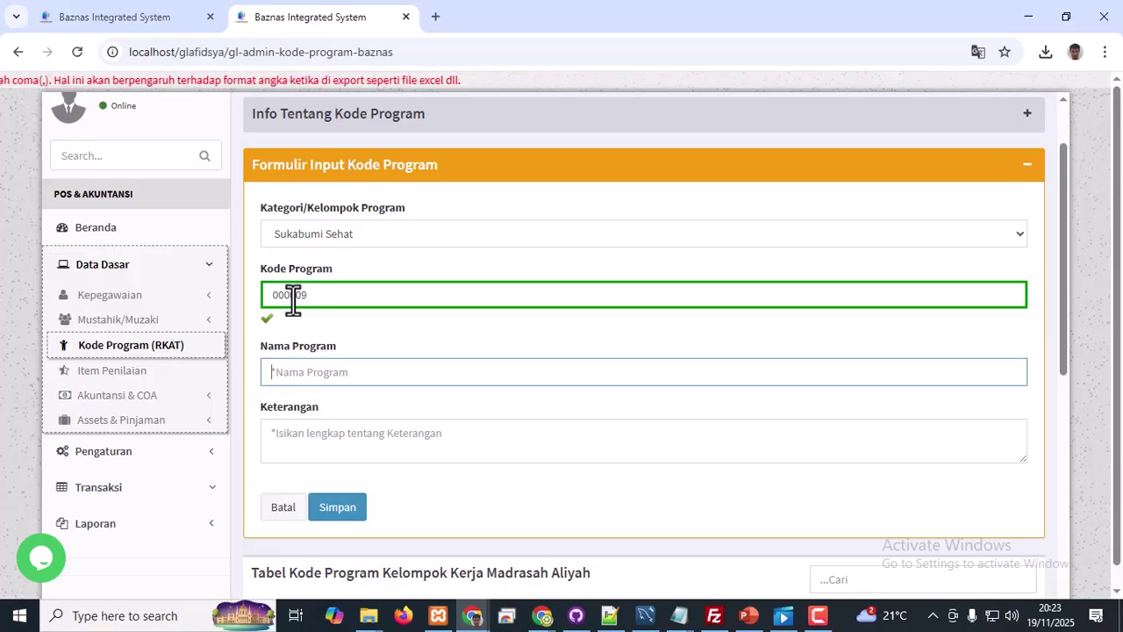
Name the program "Pemeriksaan Kesehatan Gratis", describe it as "Program ini bekerjasama dengan IDI", and save the program code.
type("Pemer")
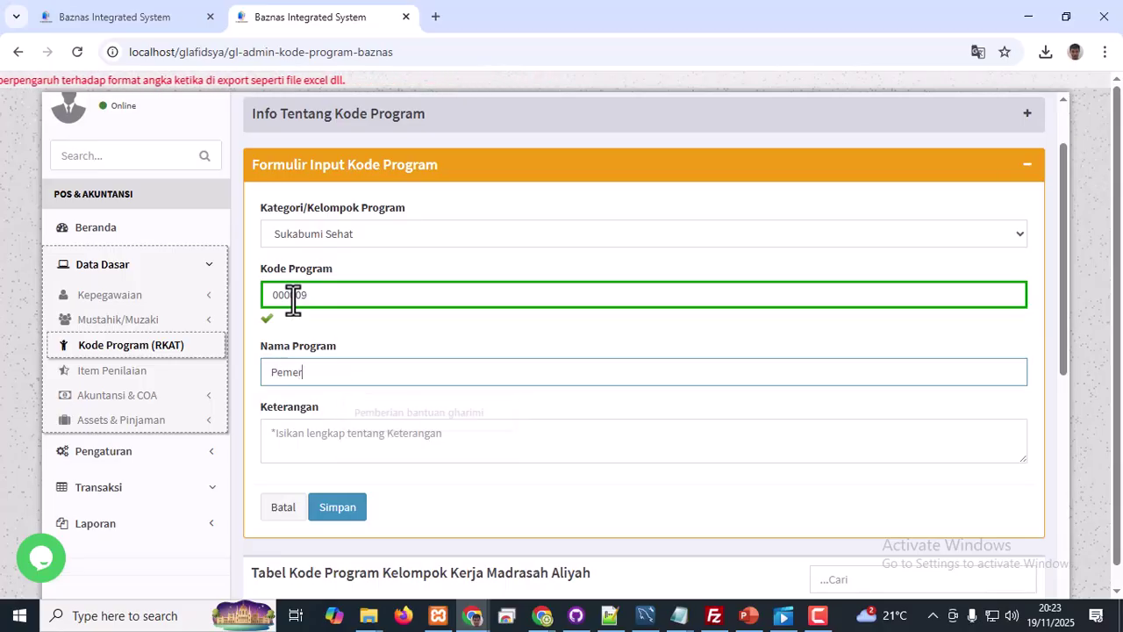
type("iksaan")
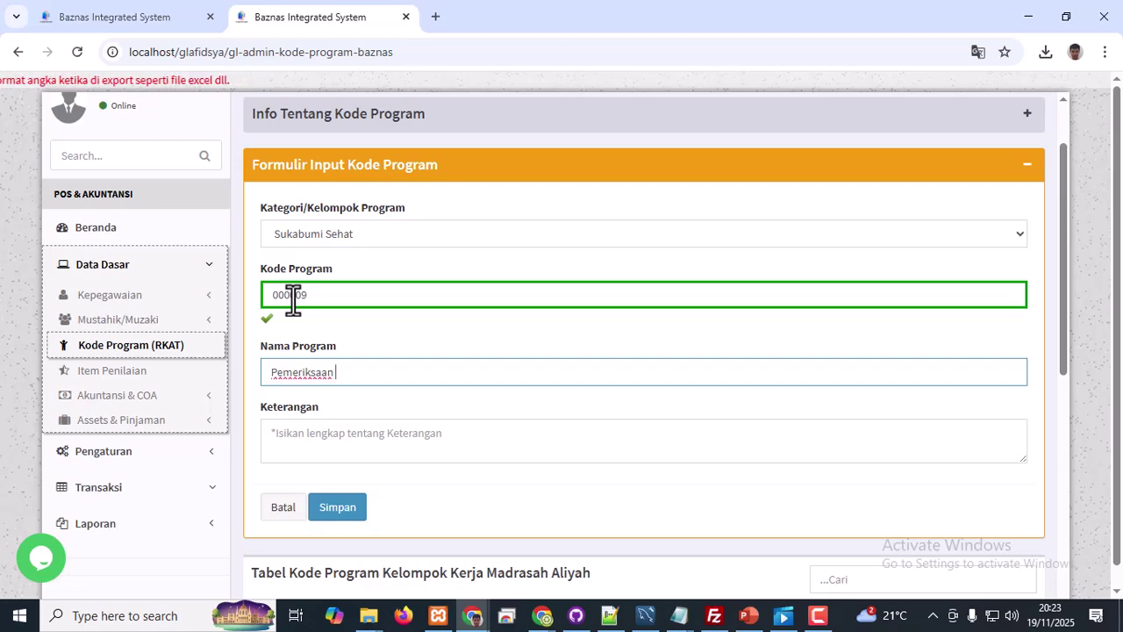
type(" Kesehatan Gratis")
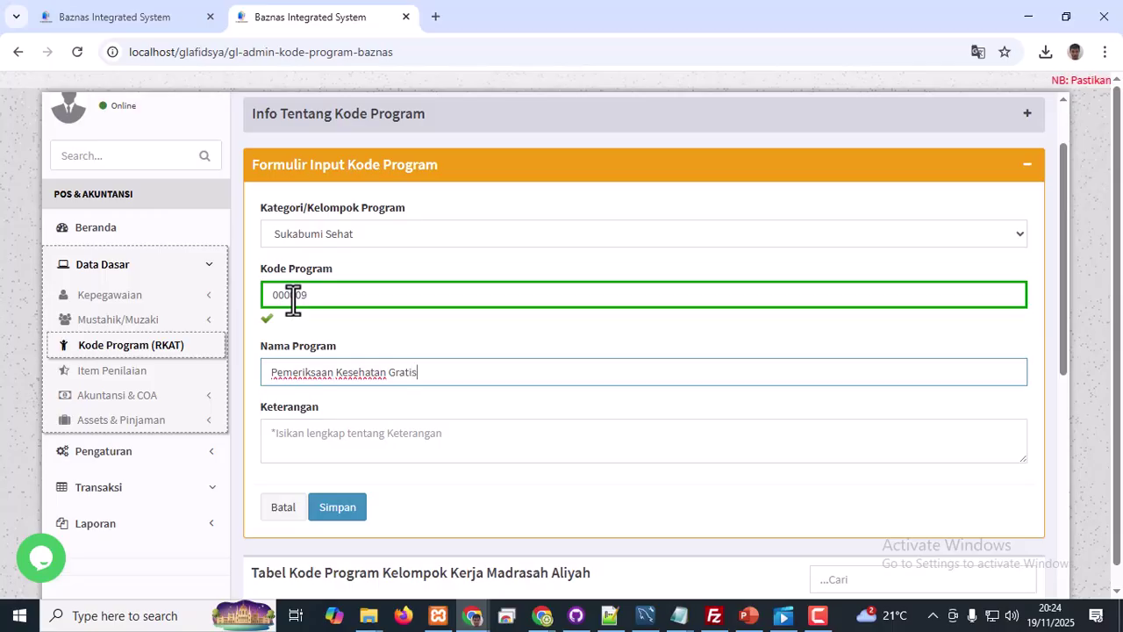
left_click(324, 449)
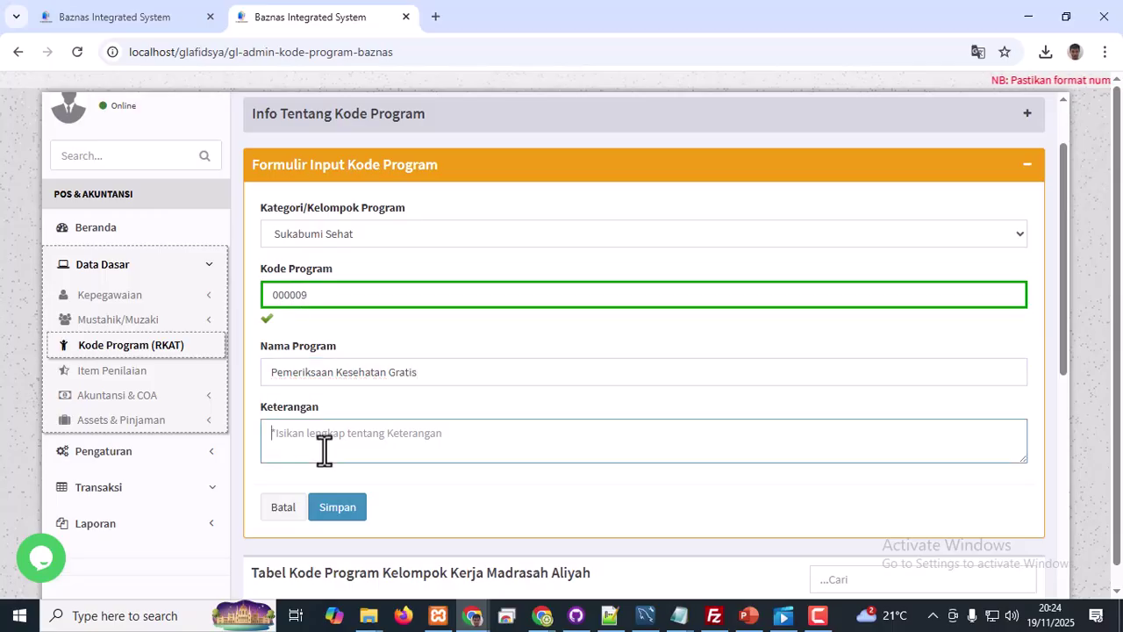
type("Program")
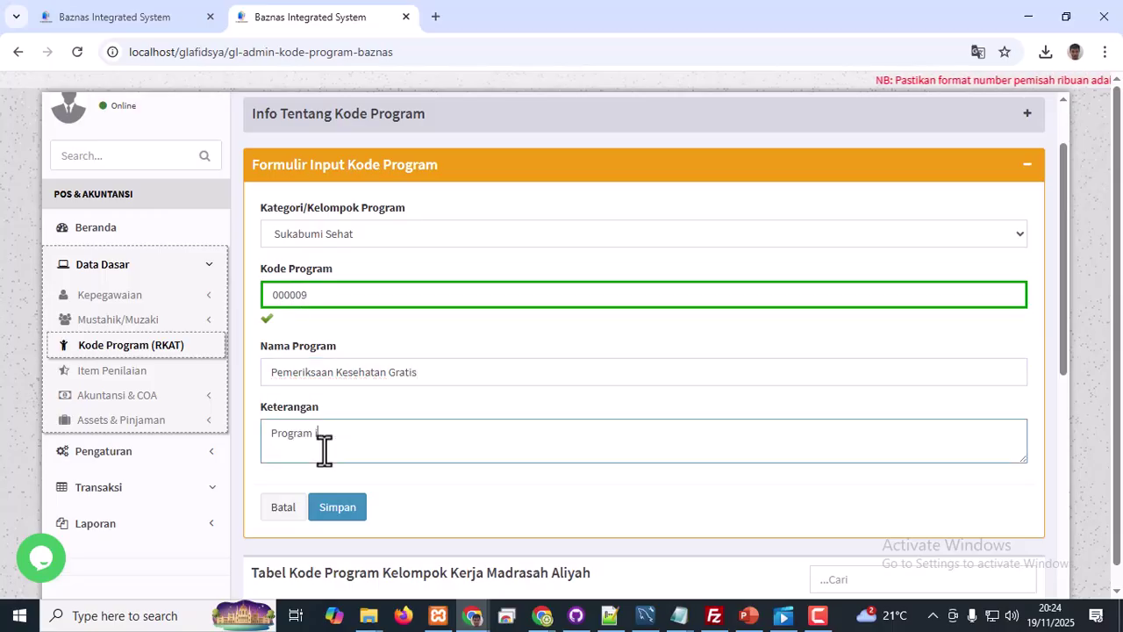
type(" ini bekerjasama dengan IDI")
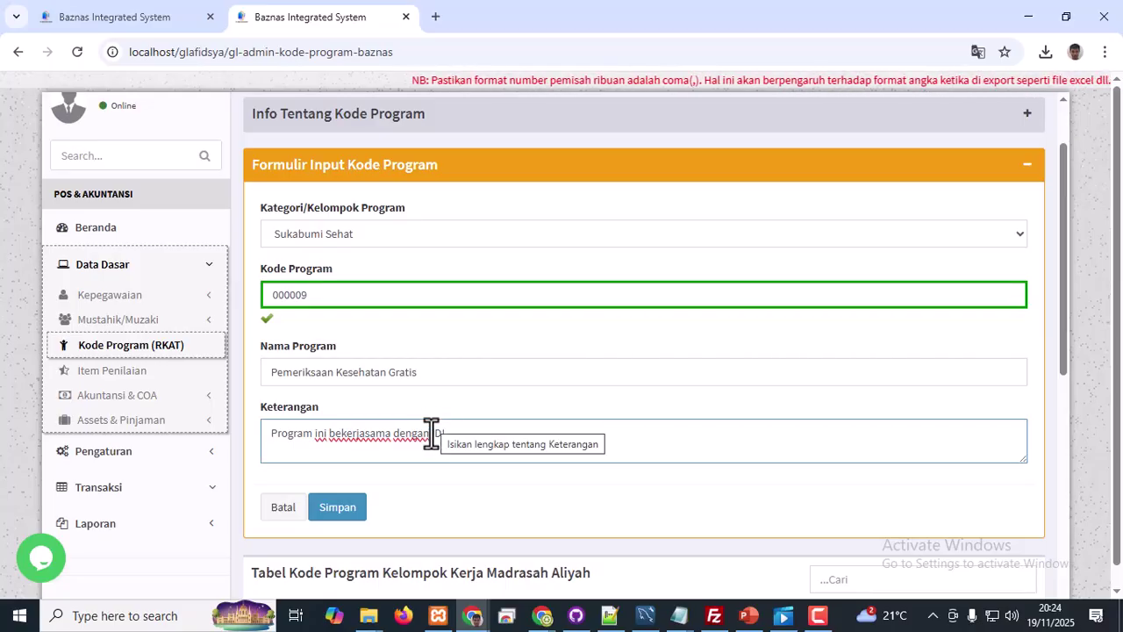
left_click(347, 509)
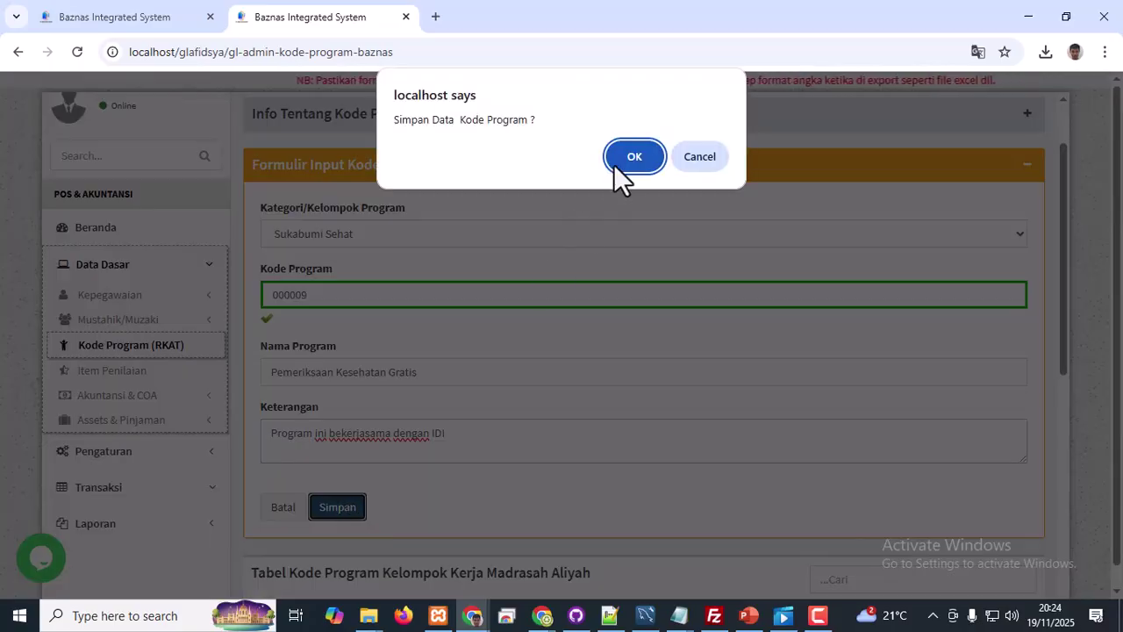
left_click(613, 164)
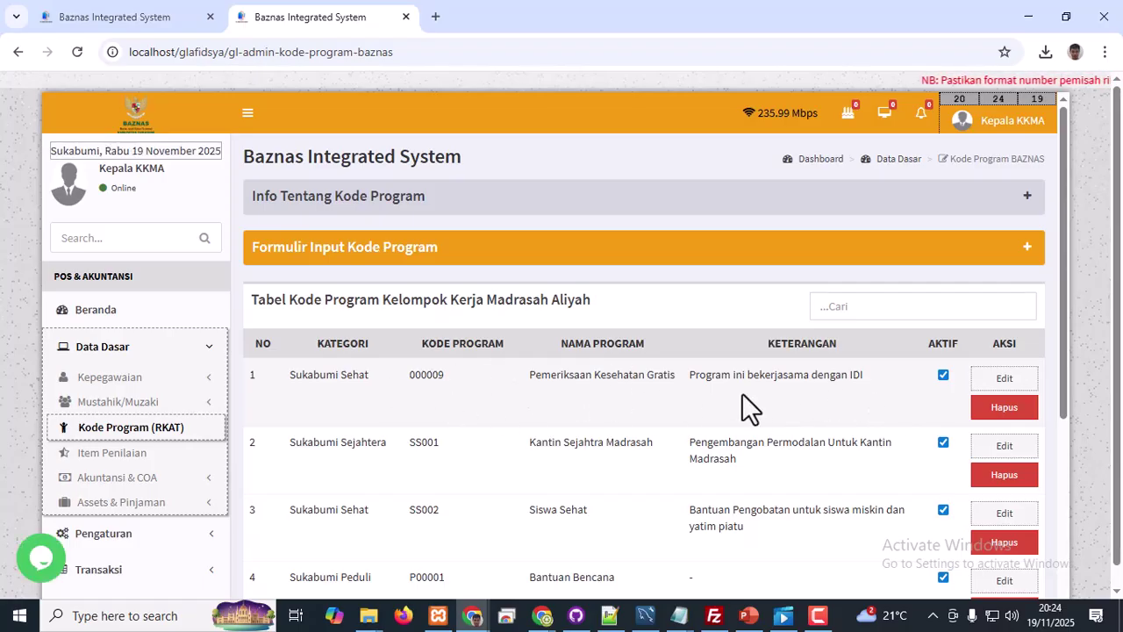
Examine the 000009 program row and its edit form, and cancel the editing without changes.
left_click_drag(252, 345, 914, 391)
left_click(905, 391)
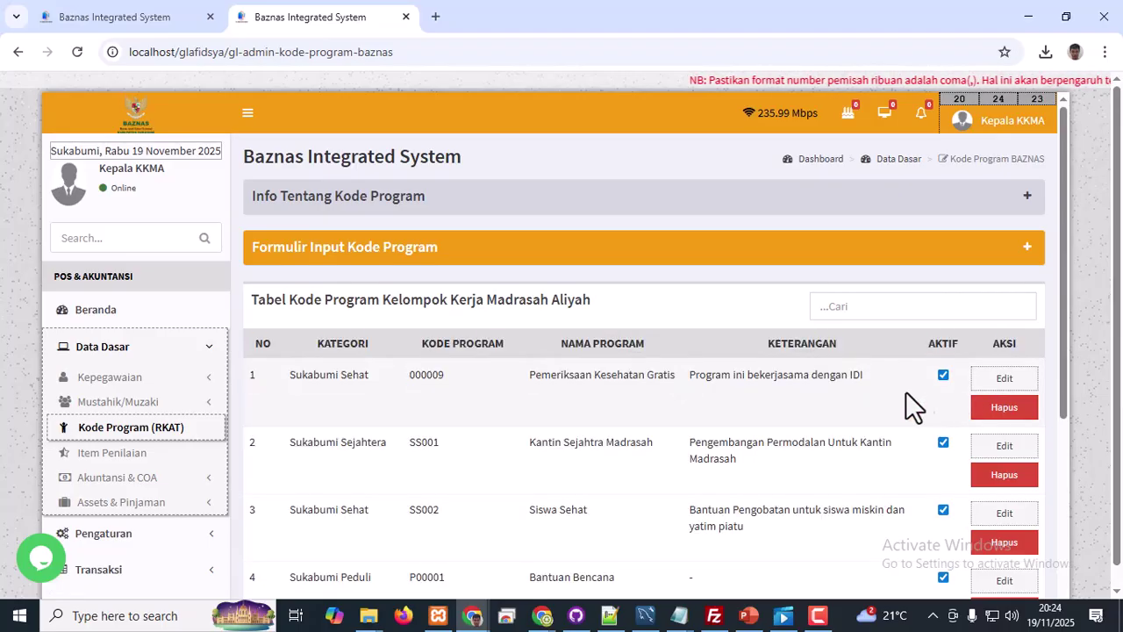
left_click(948, 374)
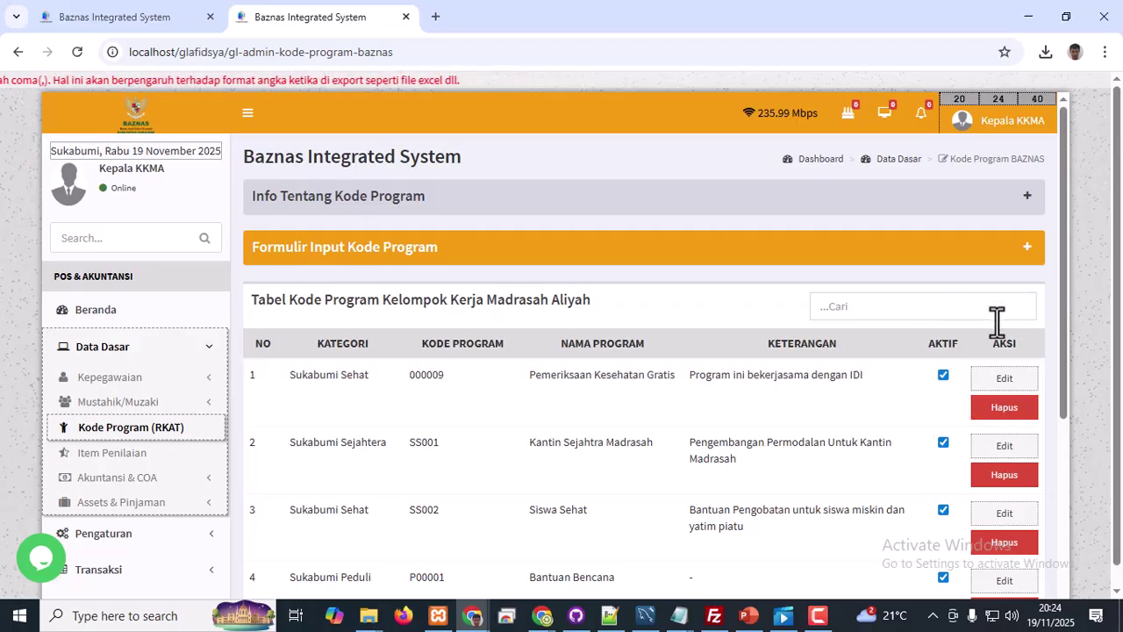
left_click(1000, 382)
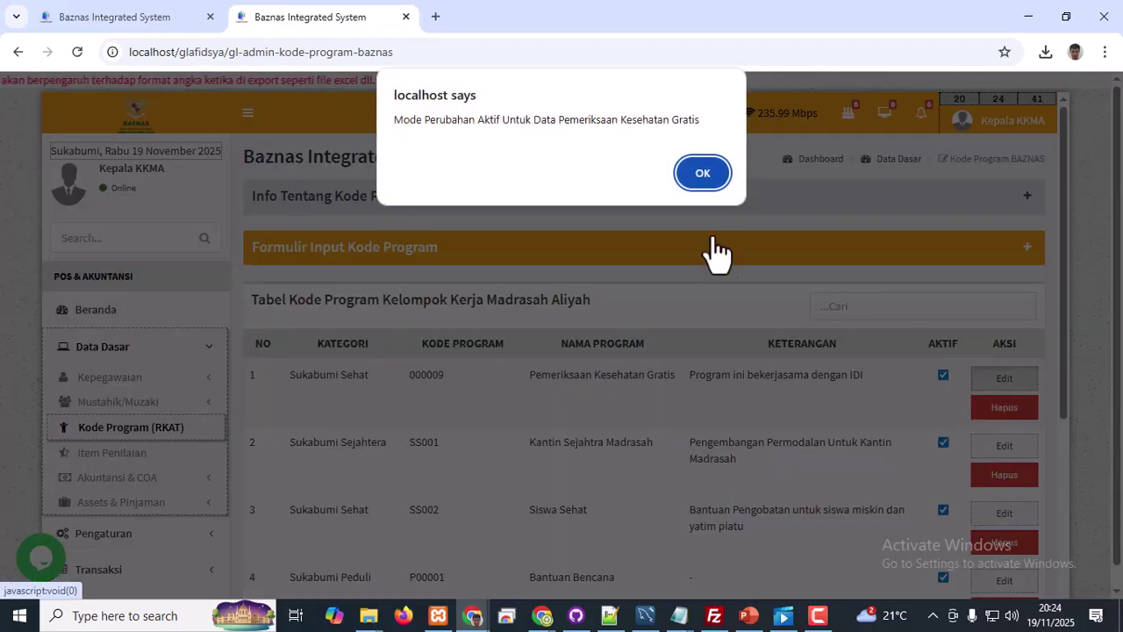
left_click(703, 173)
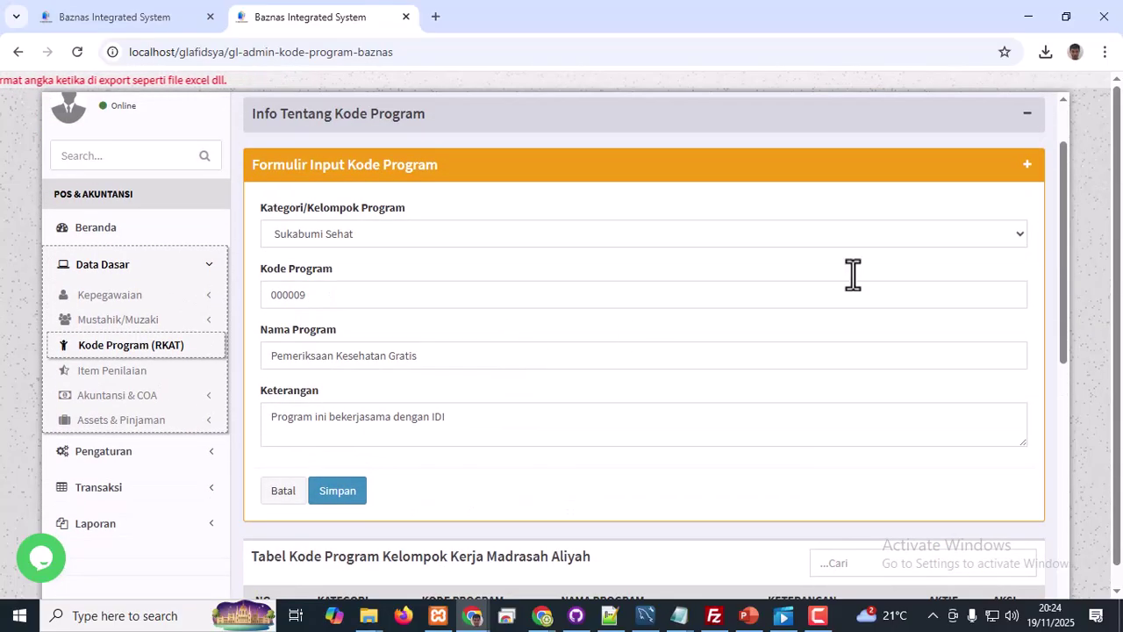
left_click(285, 491)
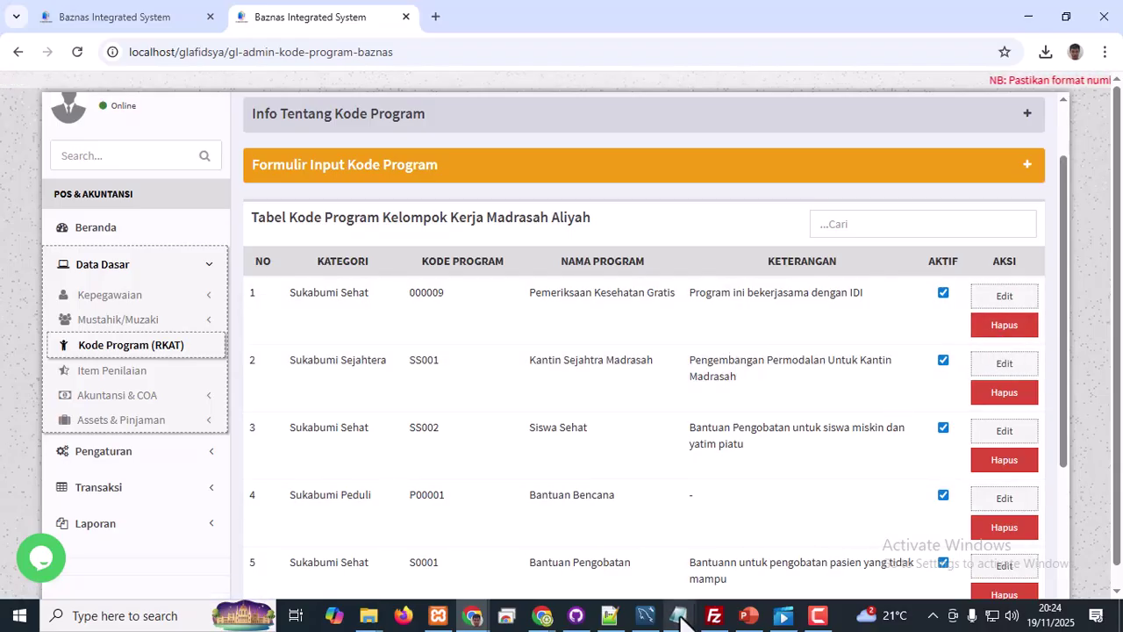
Highlight item 7.2 Periode RKAT in the Notepad outline, and minimize the note.
mouse_move(679, 615)
left_click(681, 538)
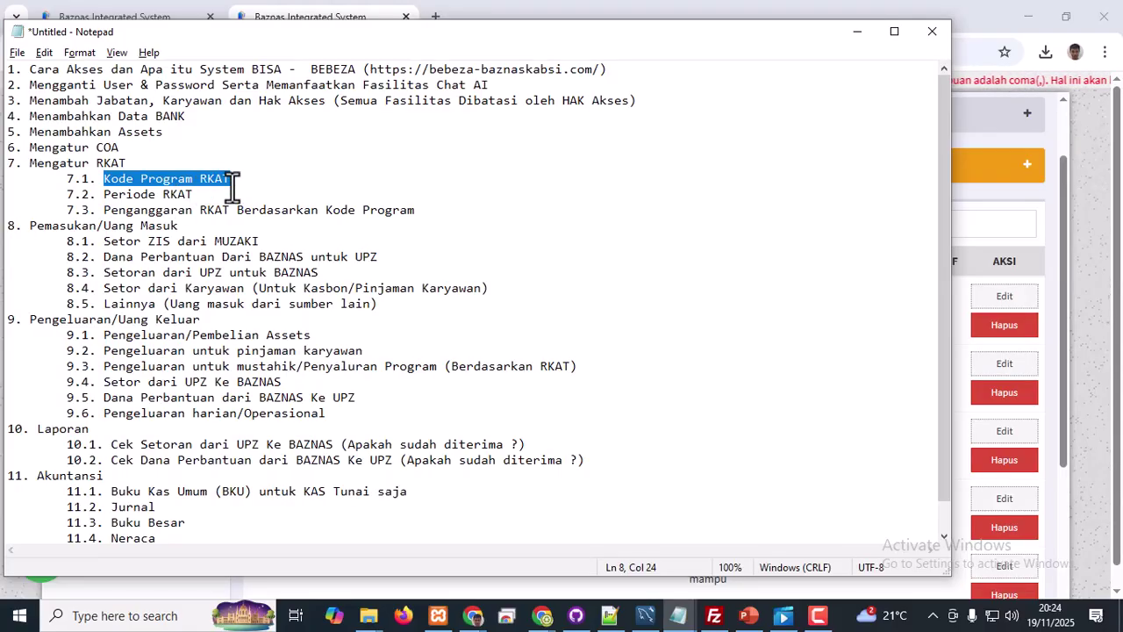
left_click_drag(204, 195, 124, 195)
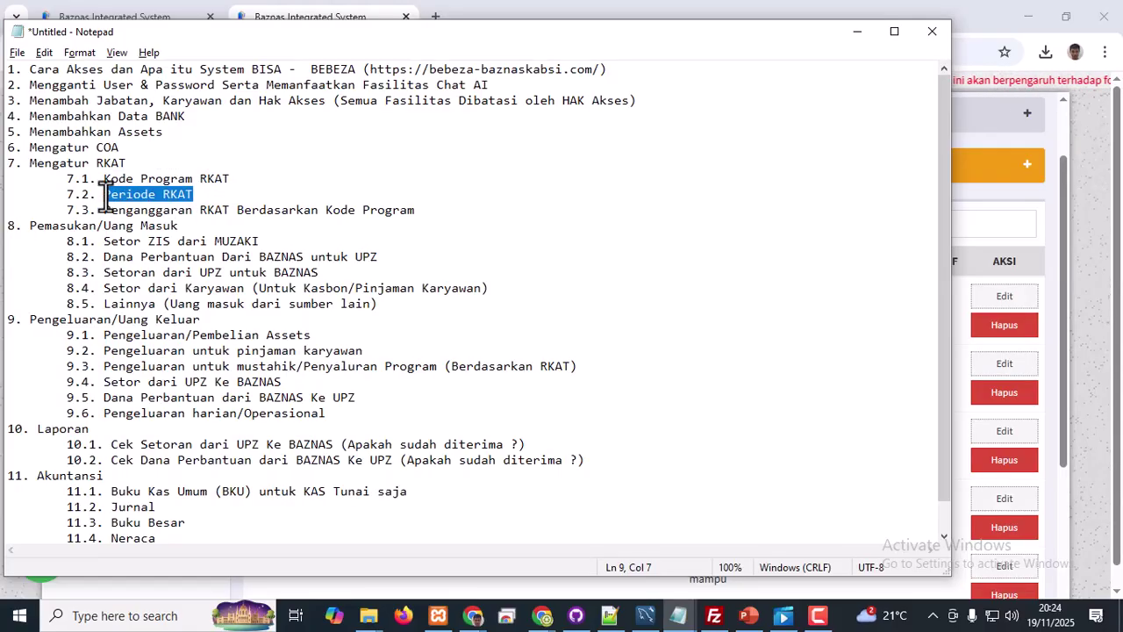
left_click(857, 31)
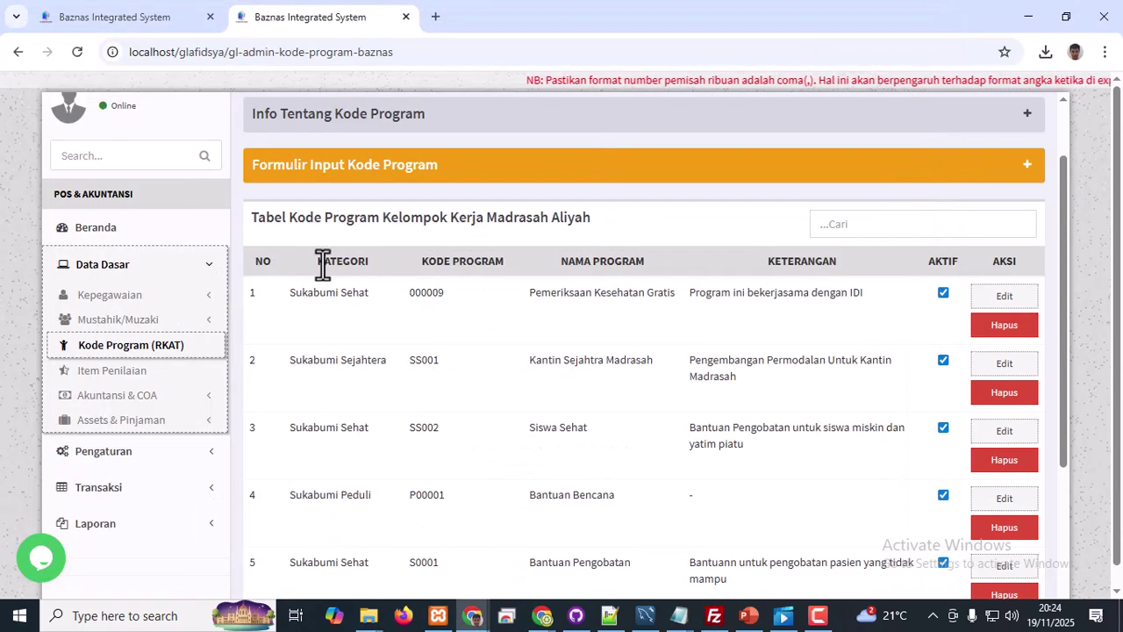
Open the RKAT Periode page in the Baznas system's settings.
scroll(181, 381, "down", 1)
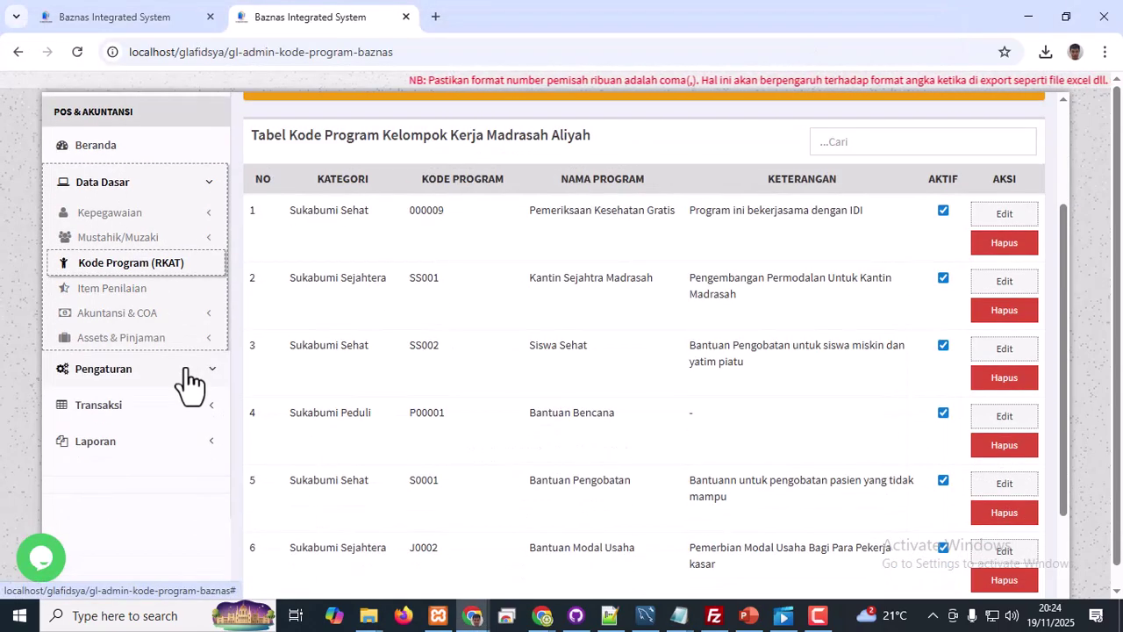
left_click(188, 382)
left_click(167, 248)
left_click(115, 276)
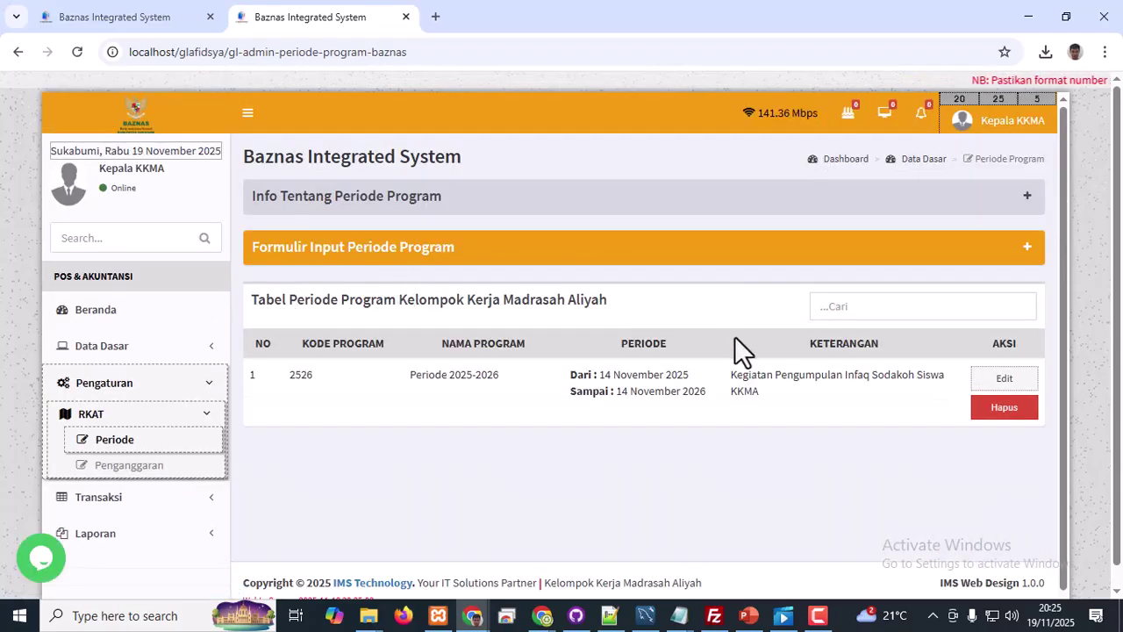
In the Notepad note listing Kode Program and COA, add the line "Periode digunakan untuk mengatur rentan penganggaran :".
mouse_move(679, 615)
left_click(846, 551)
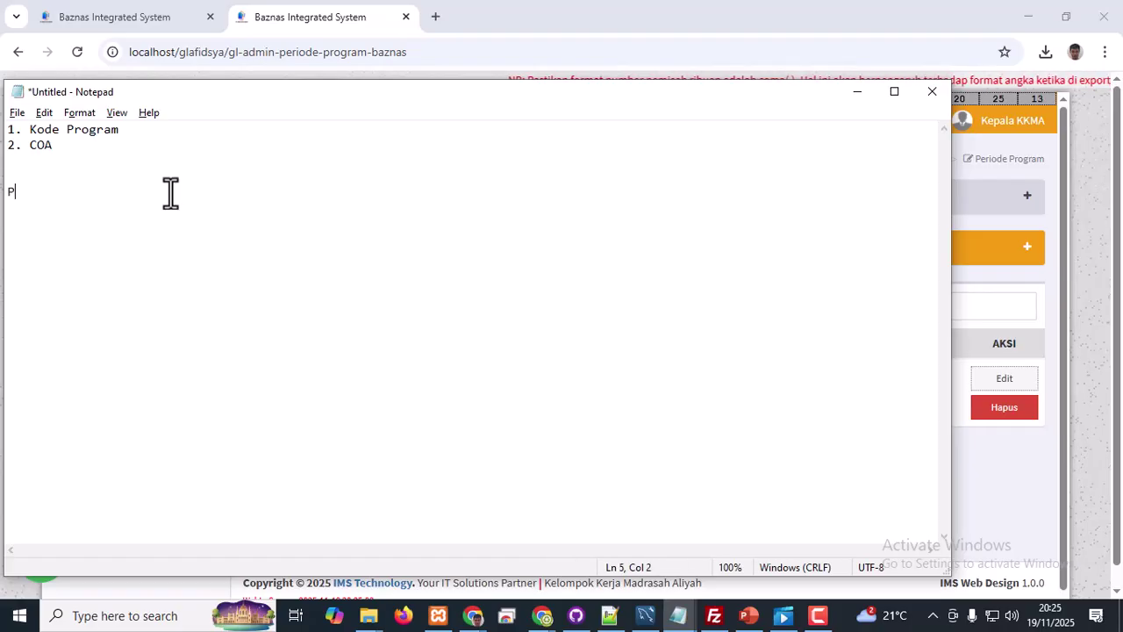
type("gunakan untuk mengatur rentan")
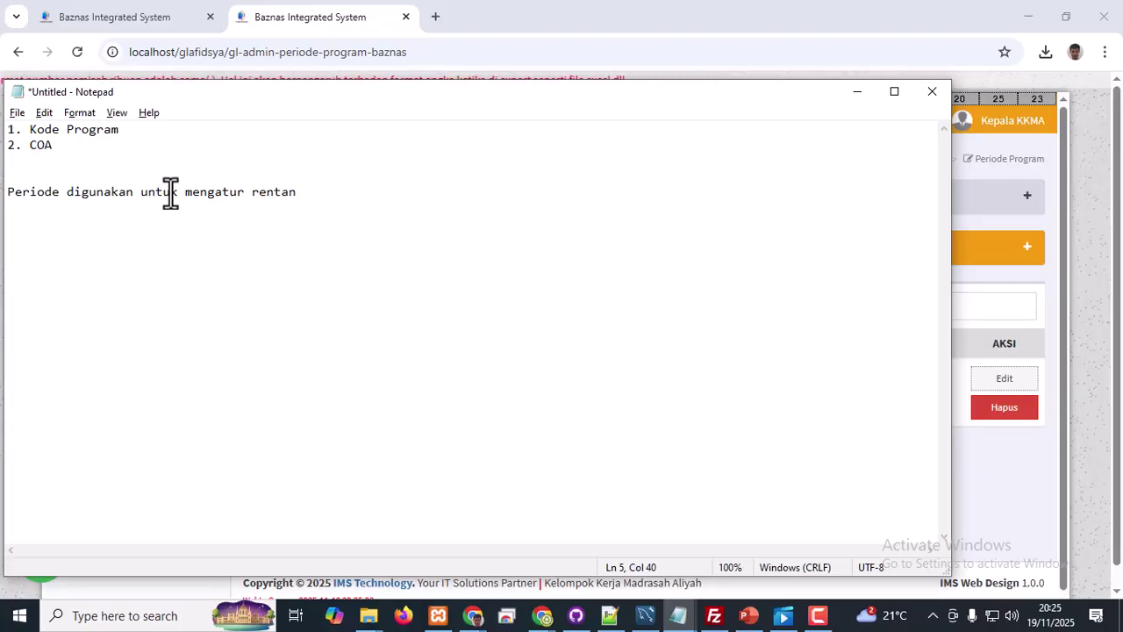
type(" penganggaran :")
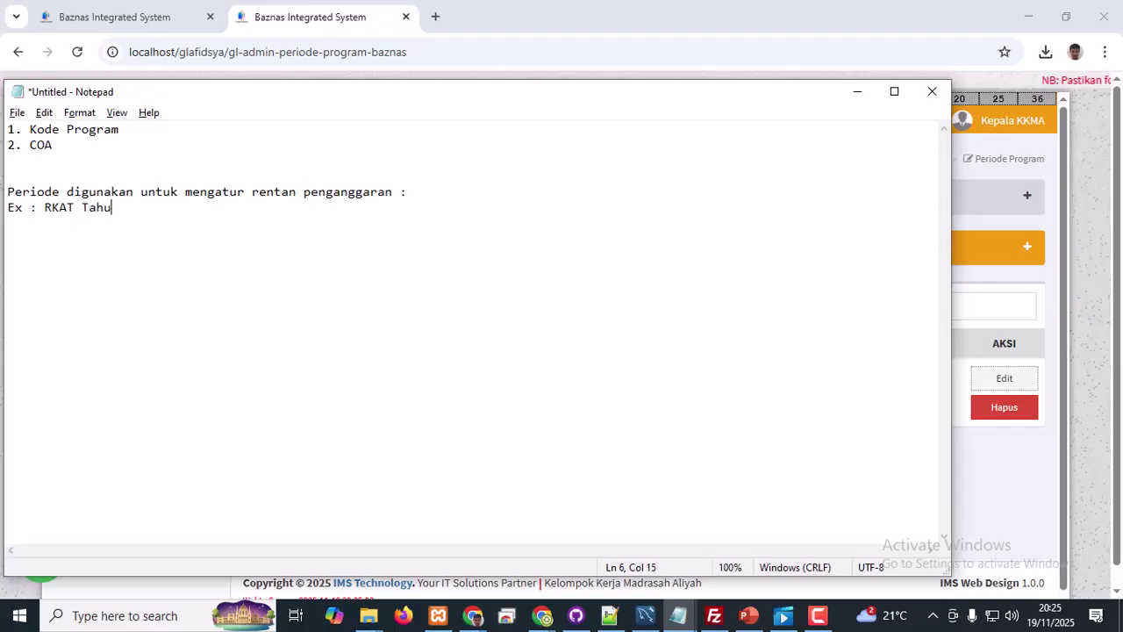
Complete the example line in the note as "Ex : RKAT Tahun 2026, Berlaku dari 01/01/2026 - 31/12/2026".
type("6")
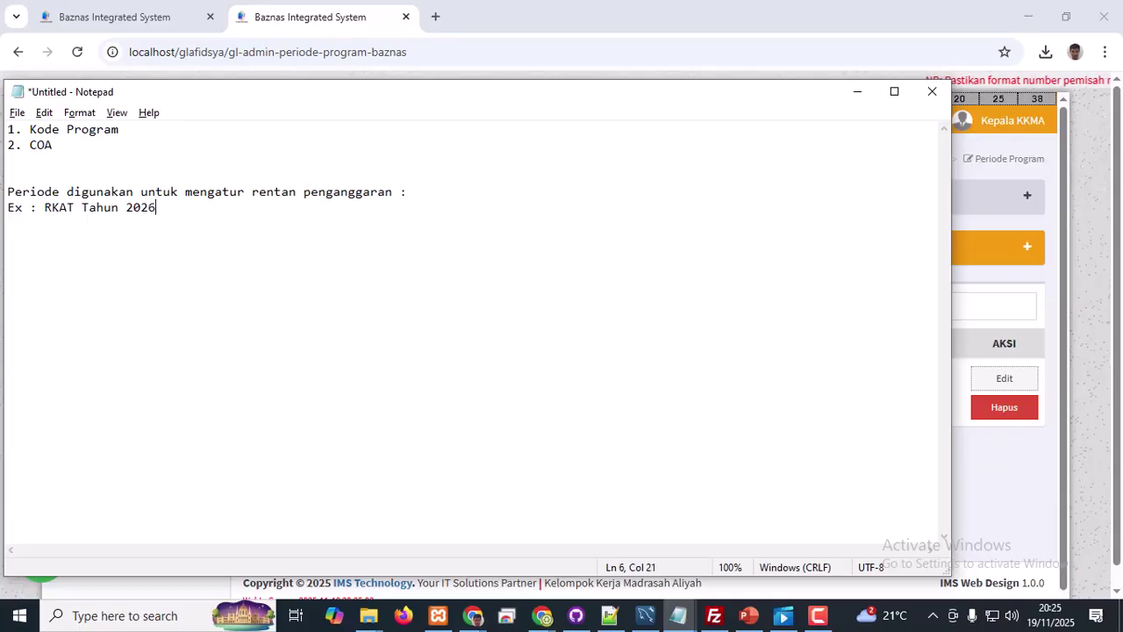
type(", ")
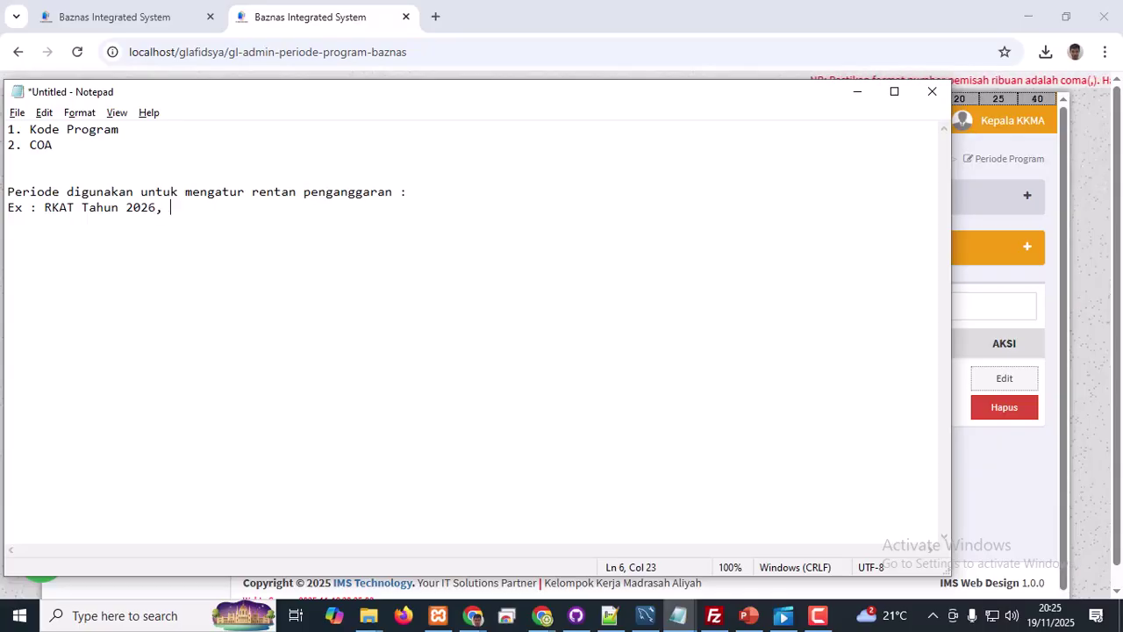
type("Berlaku dari 01")
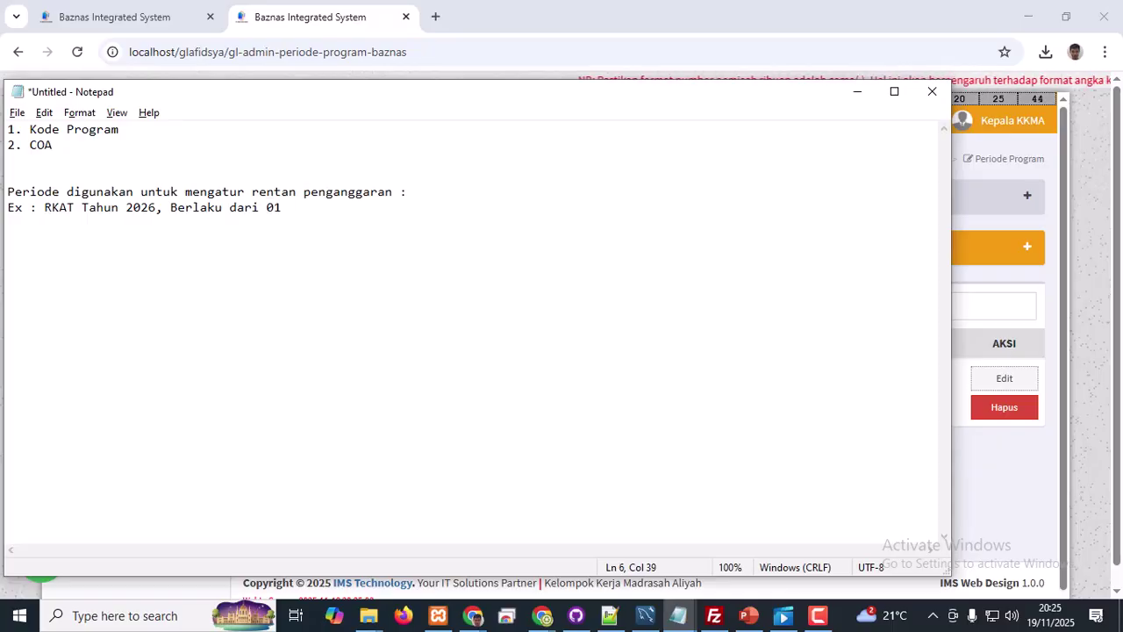
key("BackSpace")
type("/01/2026 - 31/12/2026")
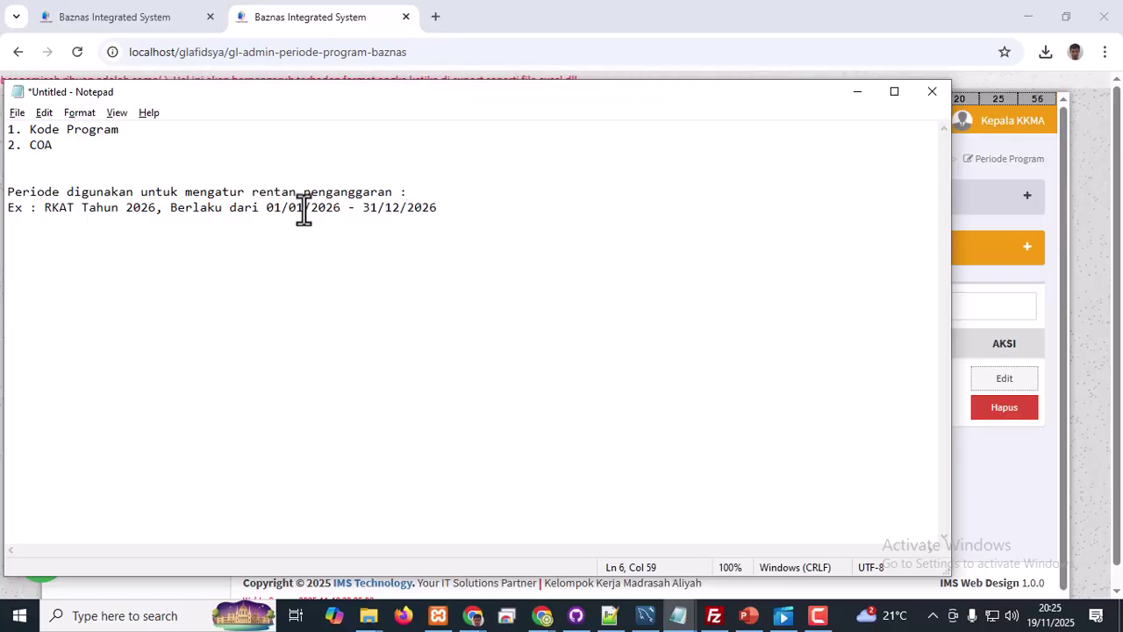
Highlight the RKAT Tahun 2026 example line in the note, and minimize the note.
left_click_drag(445, 219, 58, 207)
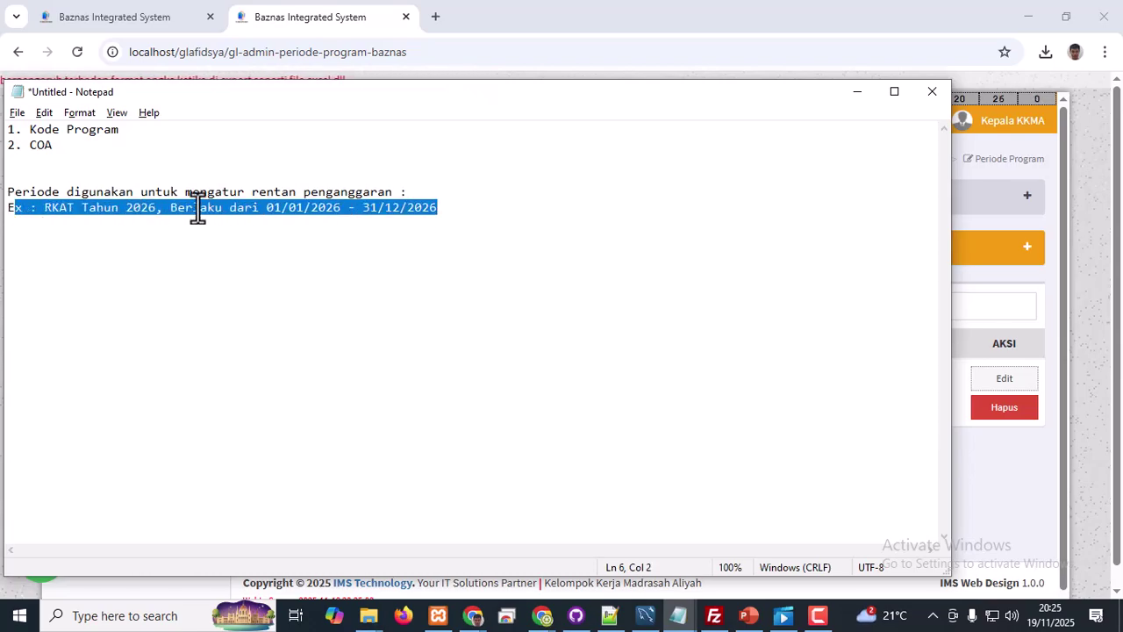
left_click(38, 211)
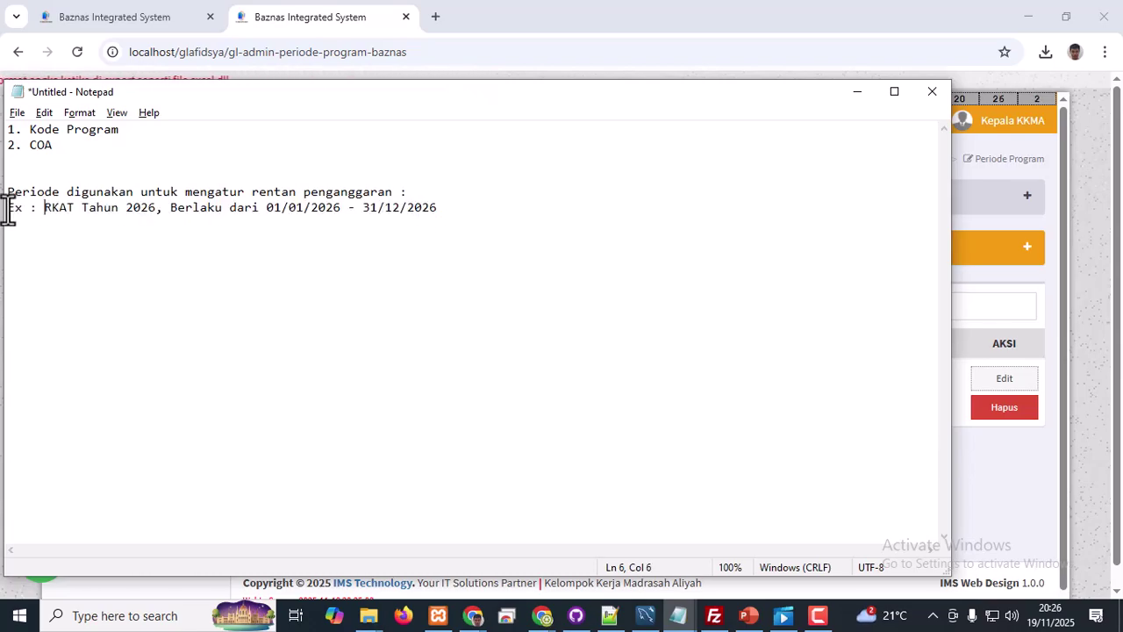
left_click_drag(8, 210, 365, 219)
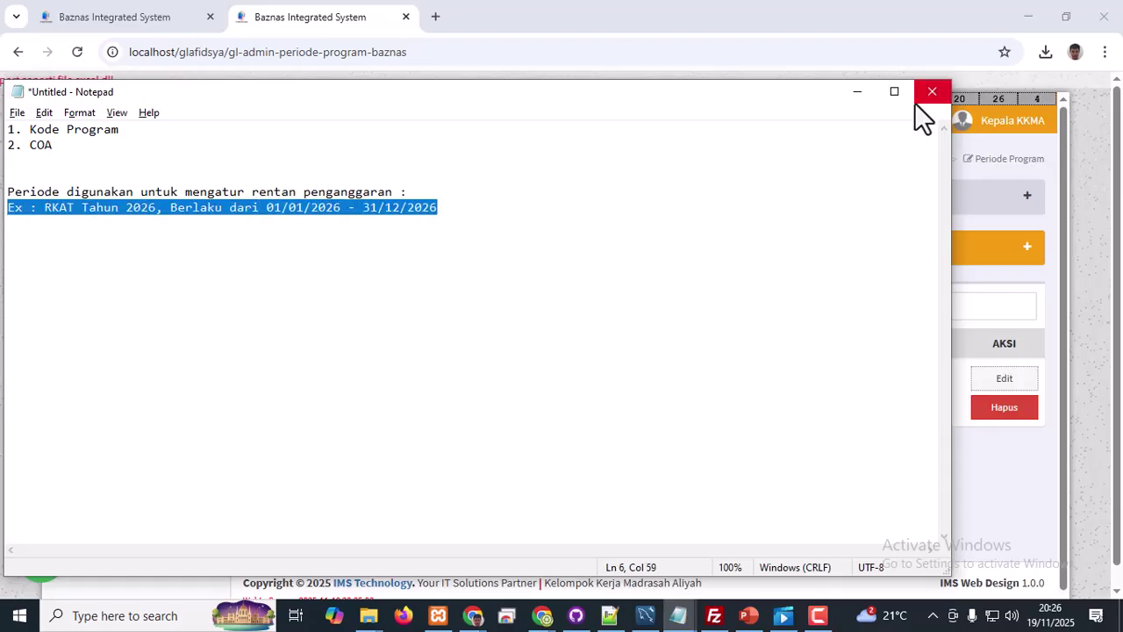
left_click(858, 93)
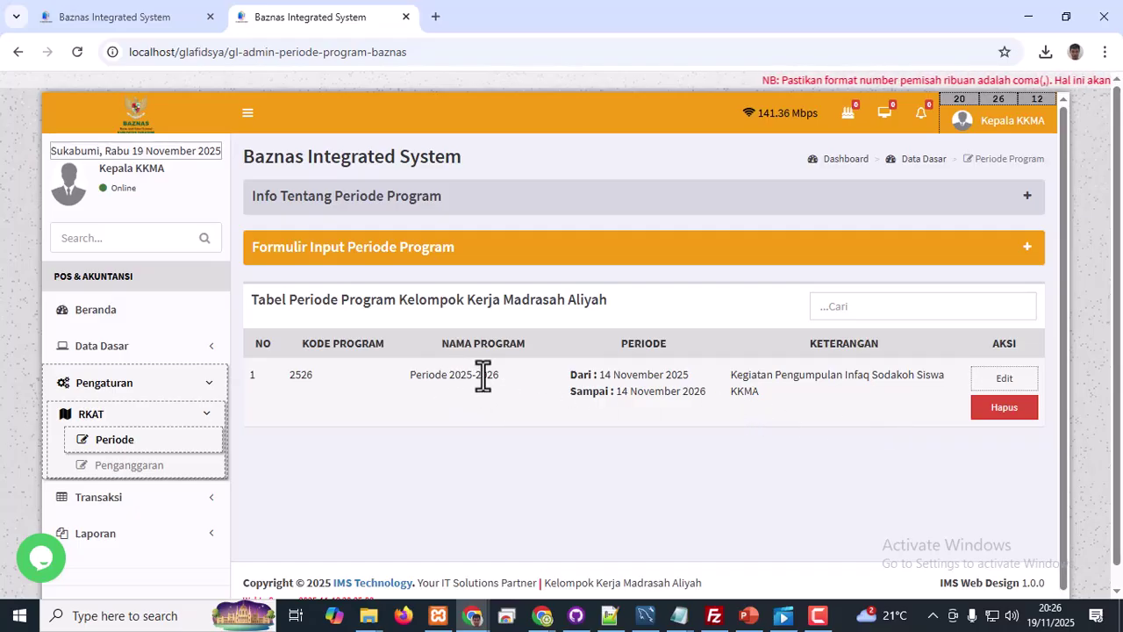
Highlight the start and end dates of Periode 2025-2026 in the period table.
left_click_drag(576, 375, 695, 376)
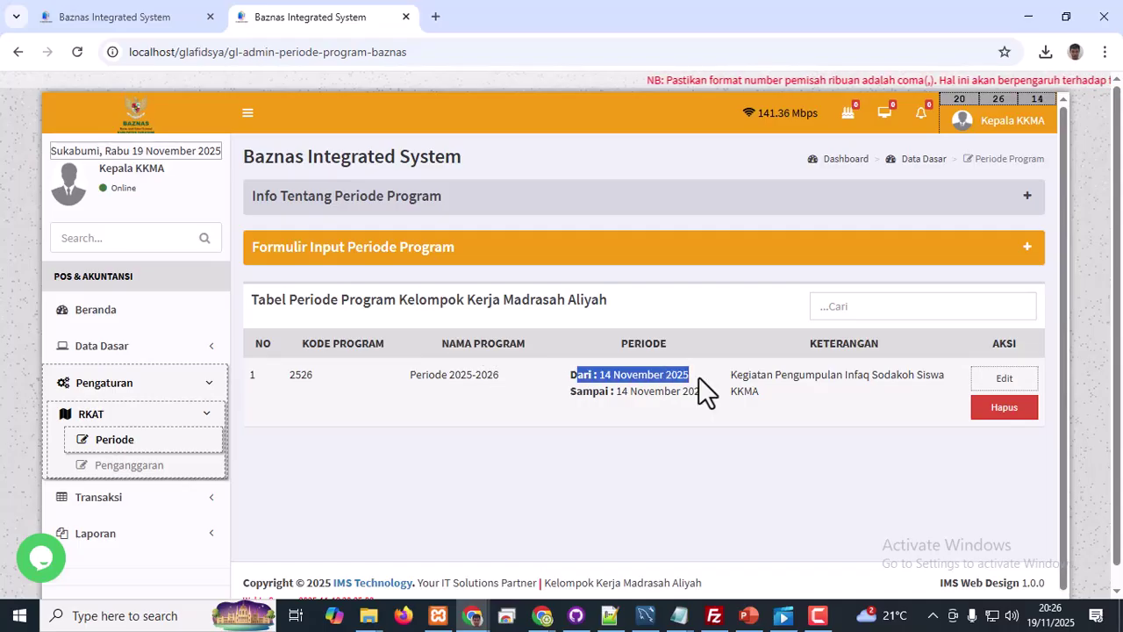
double_click(566, 392)
left_click_drag(629, 392, 709, 391)
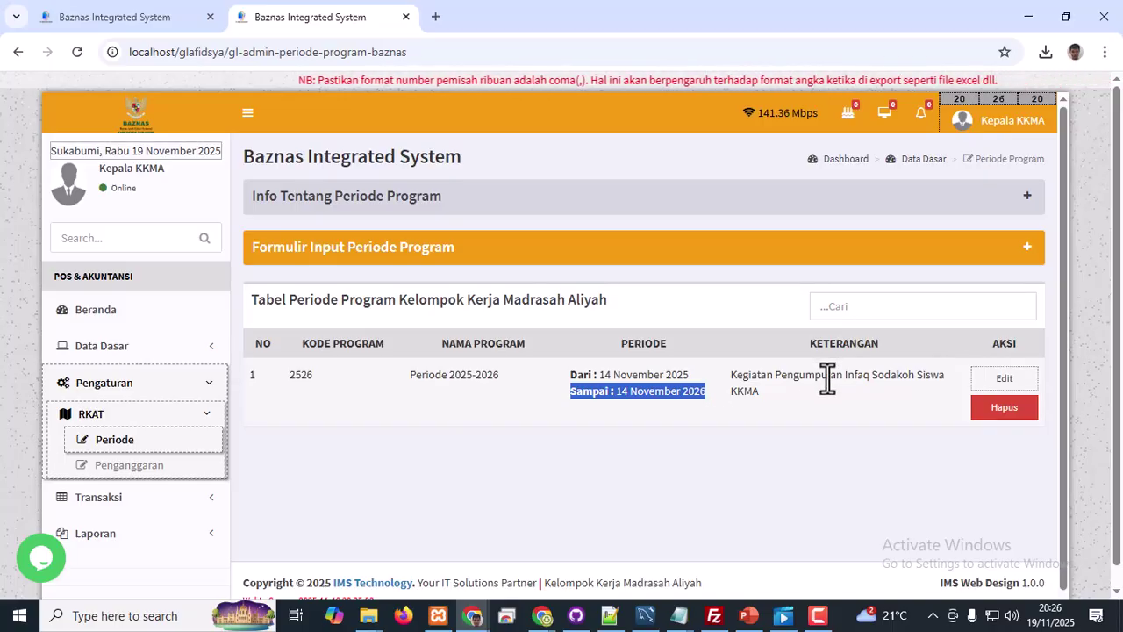
Expand the Periode Program input form and highlight its line about the previous period.
left_click(1029, 248)
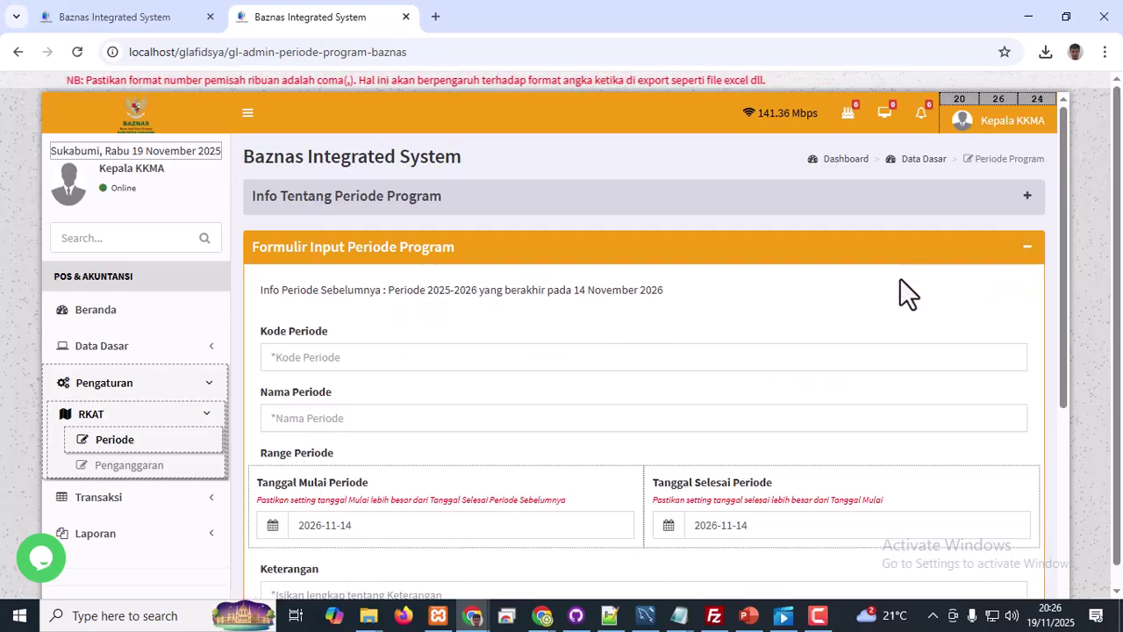
scroll(552, 359, "down", 1)
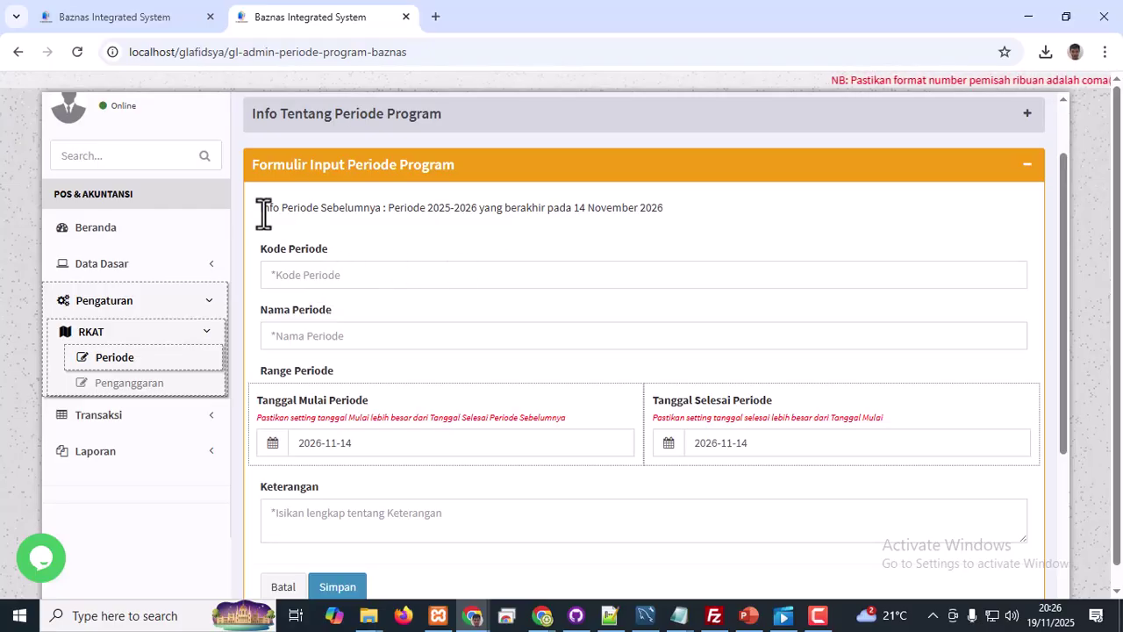
left_click_drag(260, 211, 672, 220)
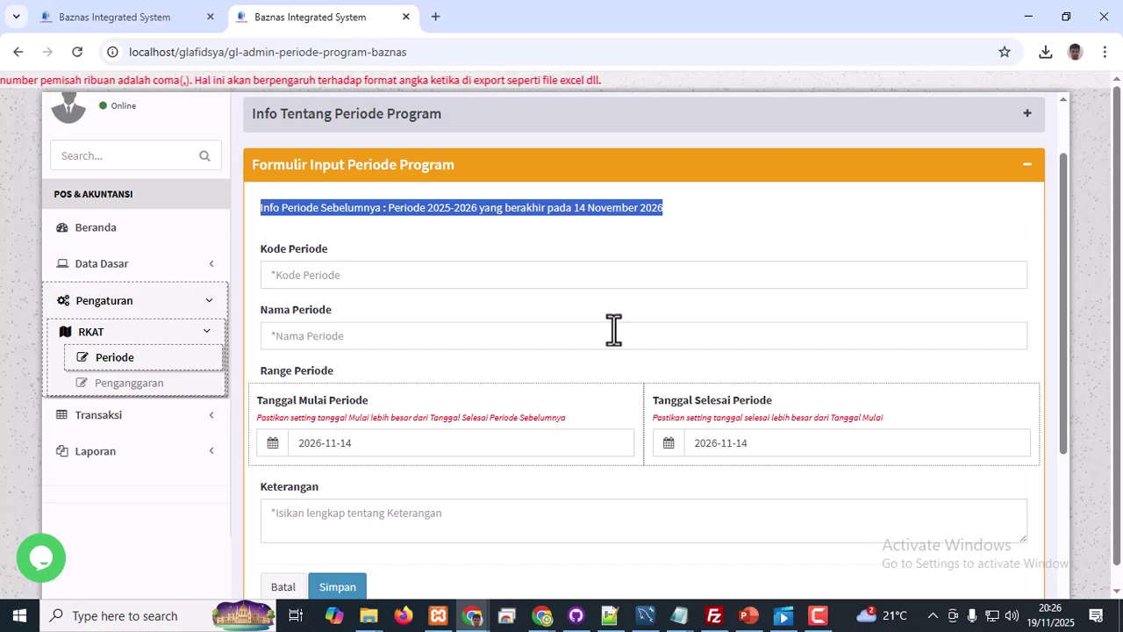
Try to set the new period's start date to 2026-11-04, and dismiss the alert.
left_click(417, 452)
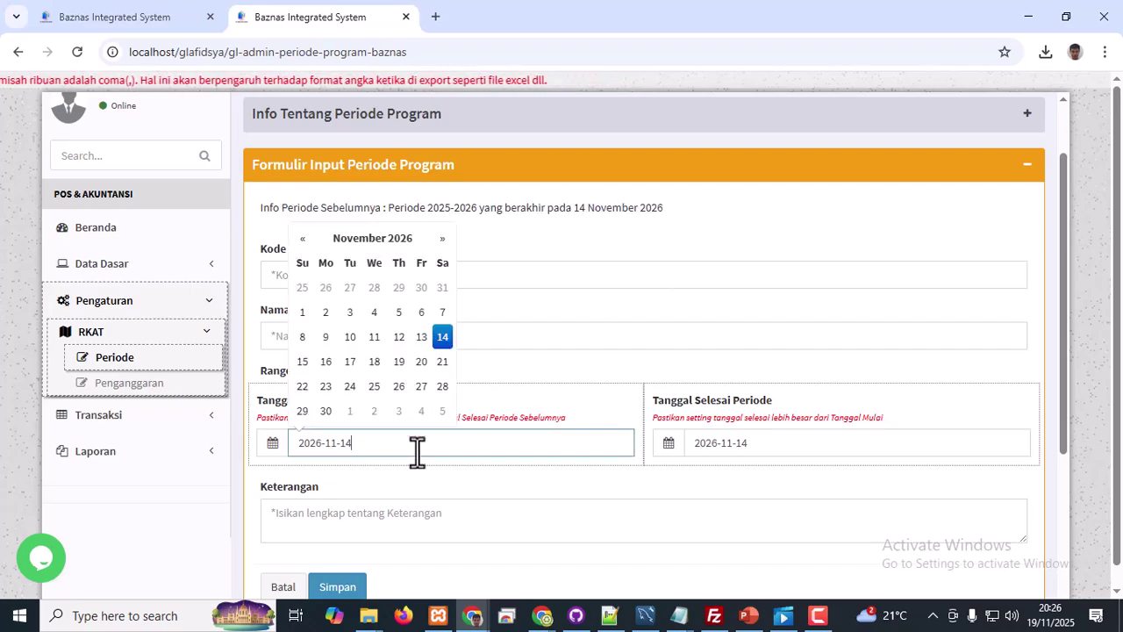
left_click(376, 313)
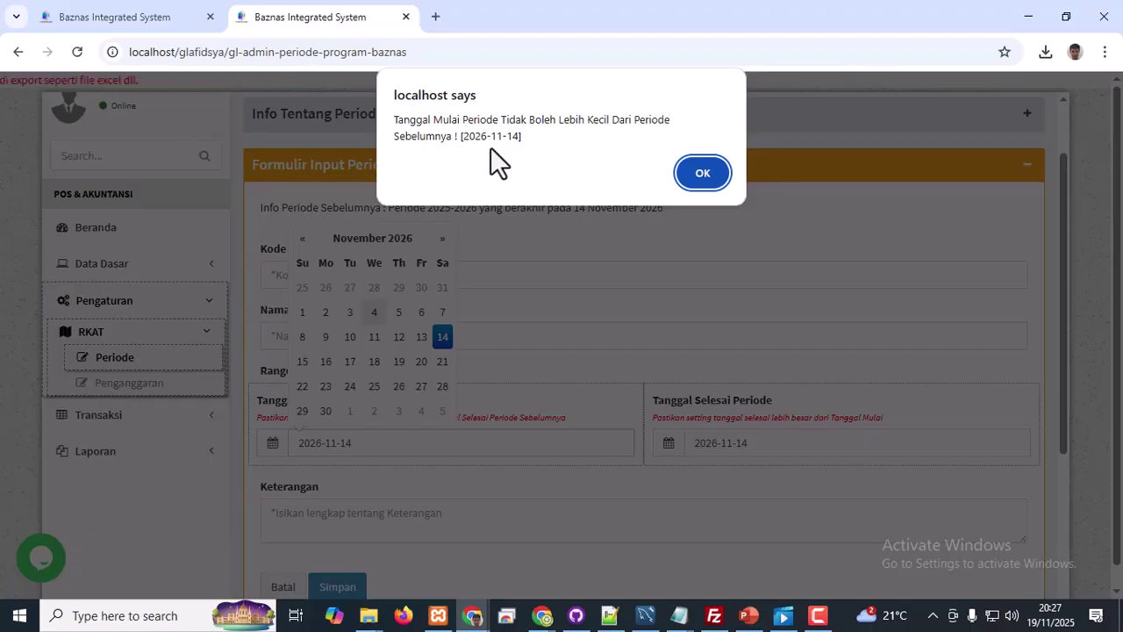
left_click(705, 173)
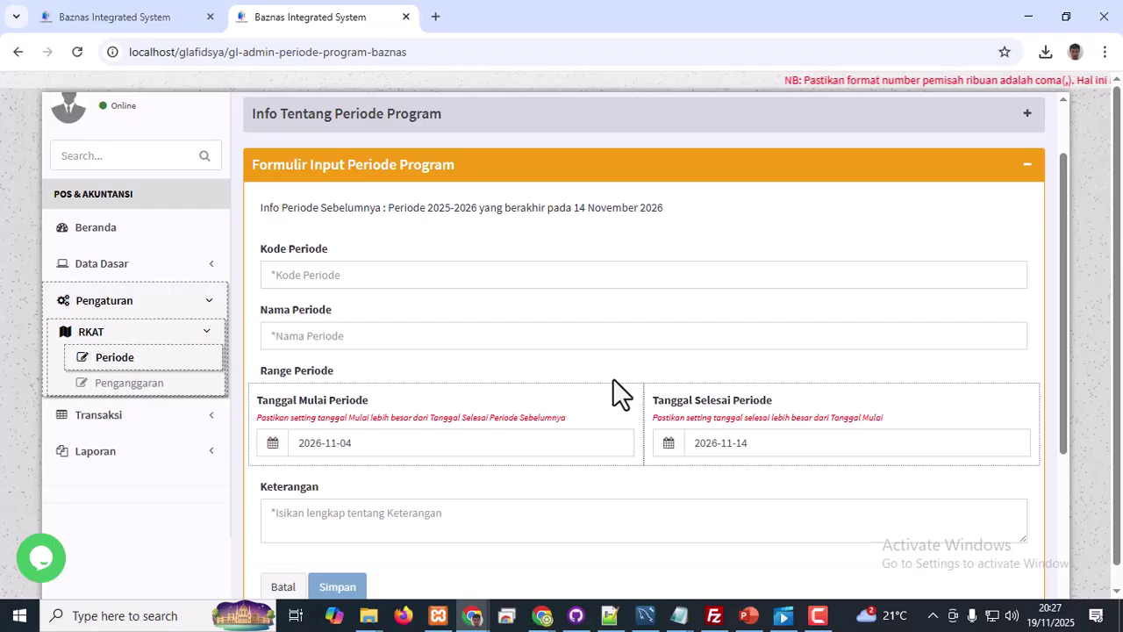
Examine the empty period code field and compare it with the existing program code in the period table.
left_click(377, 277)
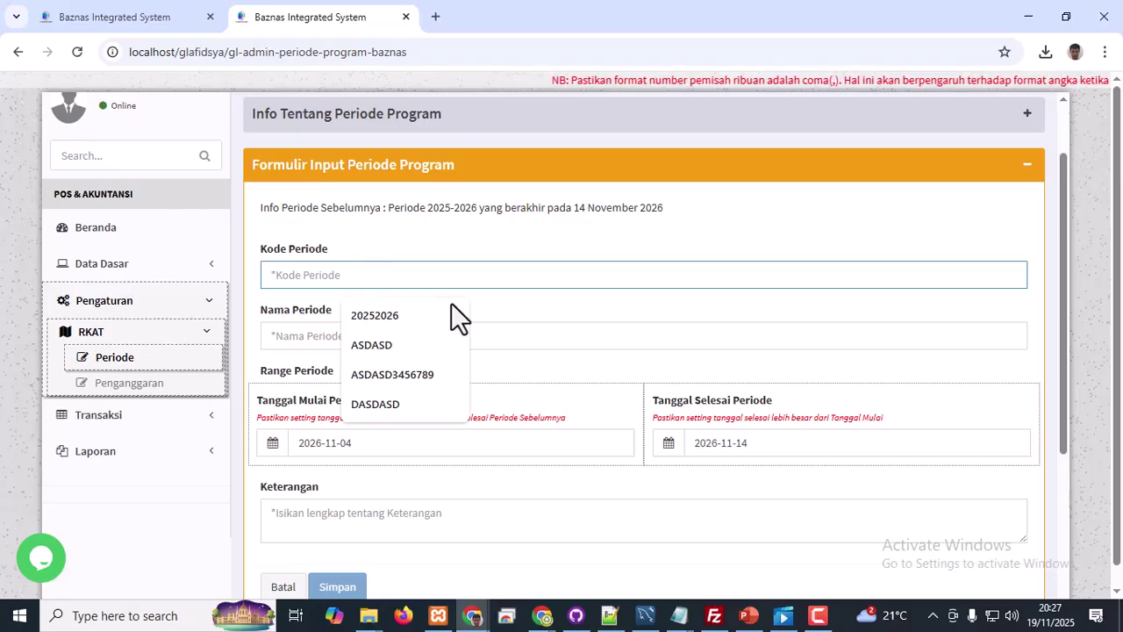
left_click(526, 487)
scroll(526, 504, "down", 3)
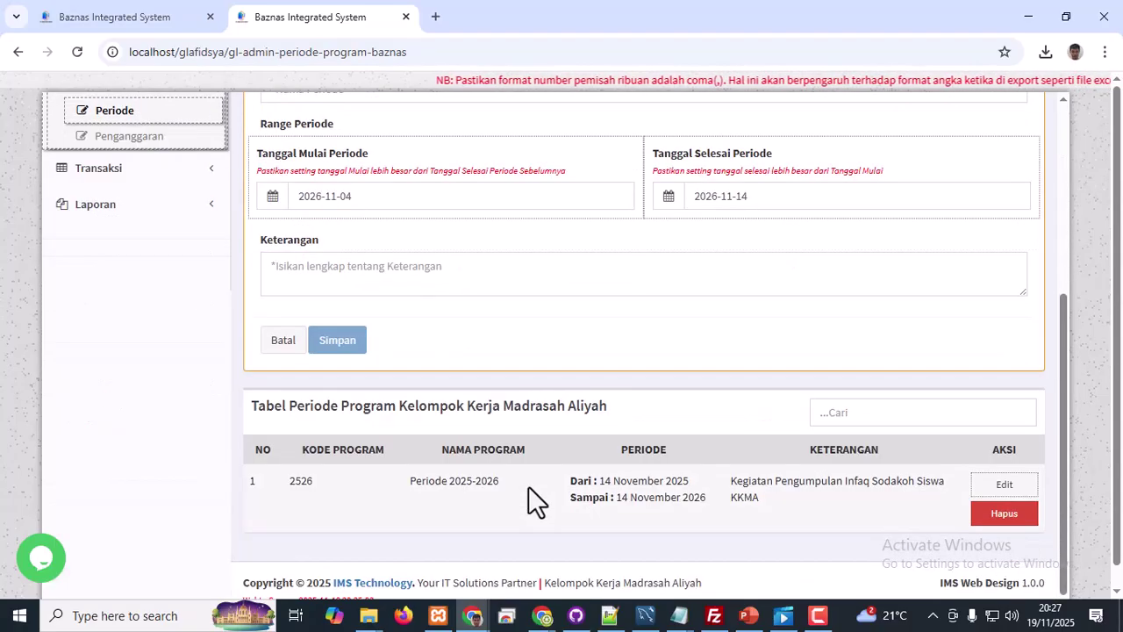
double_click(301, 481)
scroll(422, 479, "up", 2)
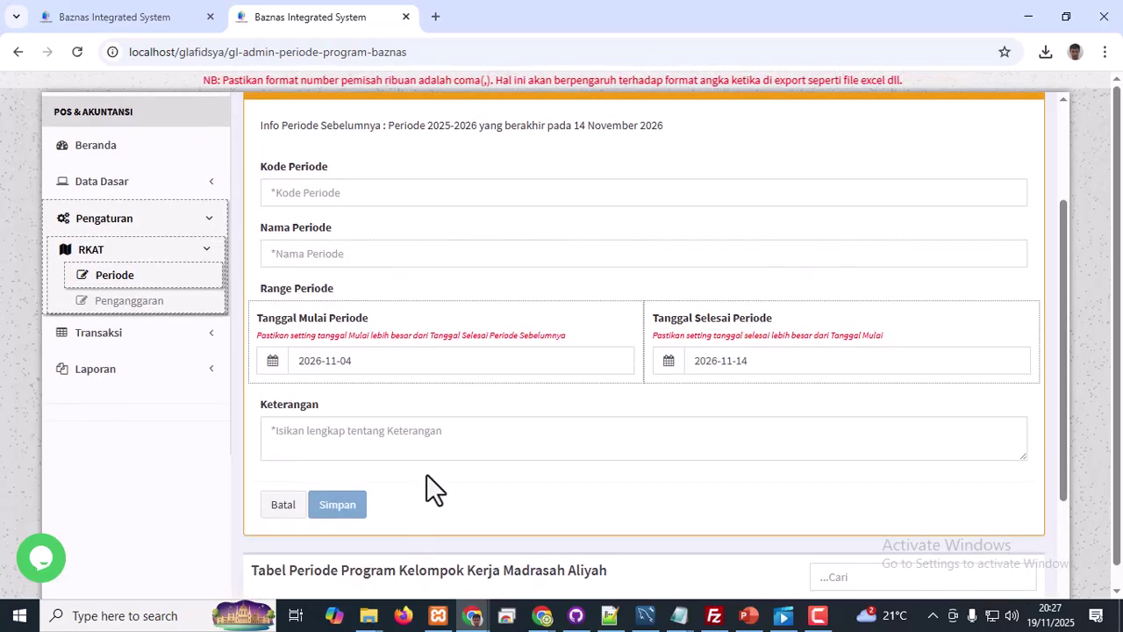
scroll(433, 434, "down", 1)
scroll(433, 422, "down", 2)
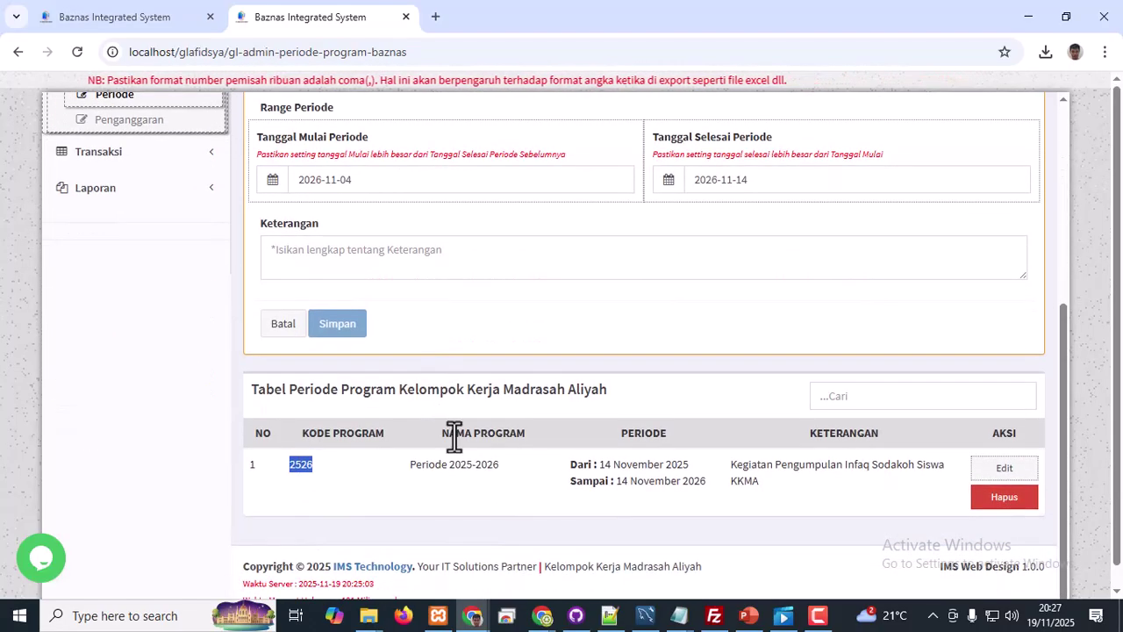
Examine the edit form of Periode 2025-2026, and cancel the editing without changes.
left_click(1002, 474)
left_click(701, 164)
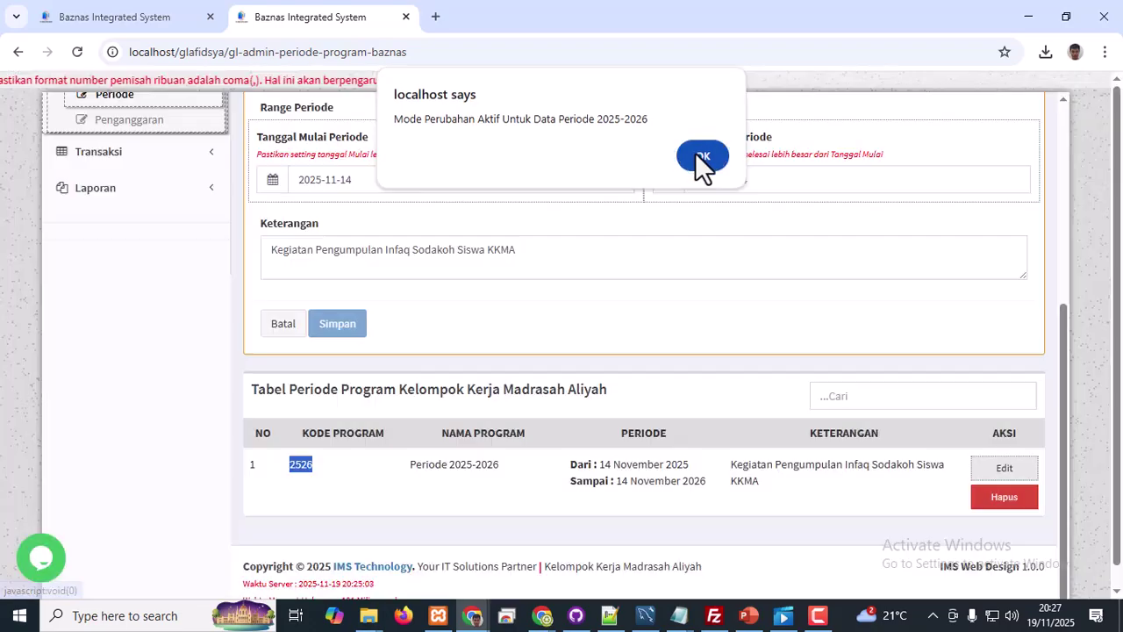
scroll(381, 301, "up", 2)
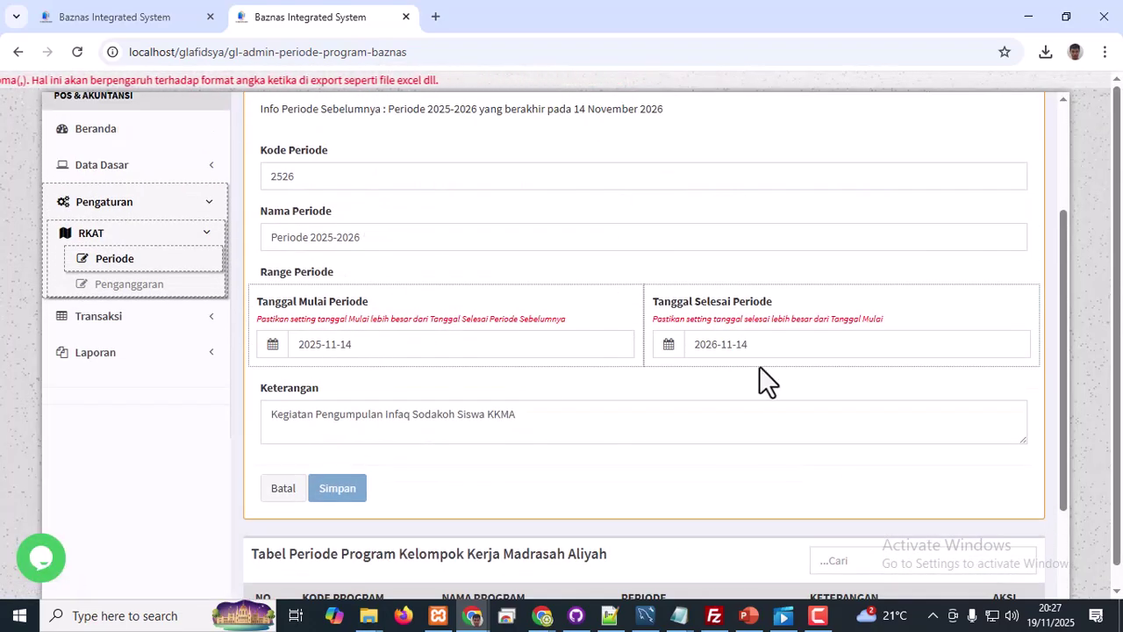
scroll(381, 478, "up", 1)
scroll(381, 483, "down", 1)
left_click(288, 492)
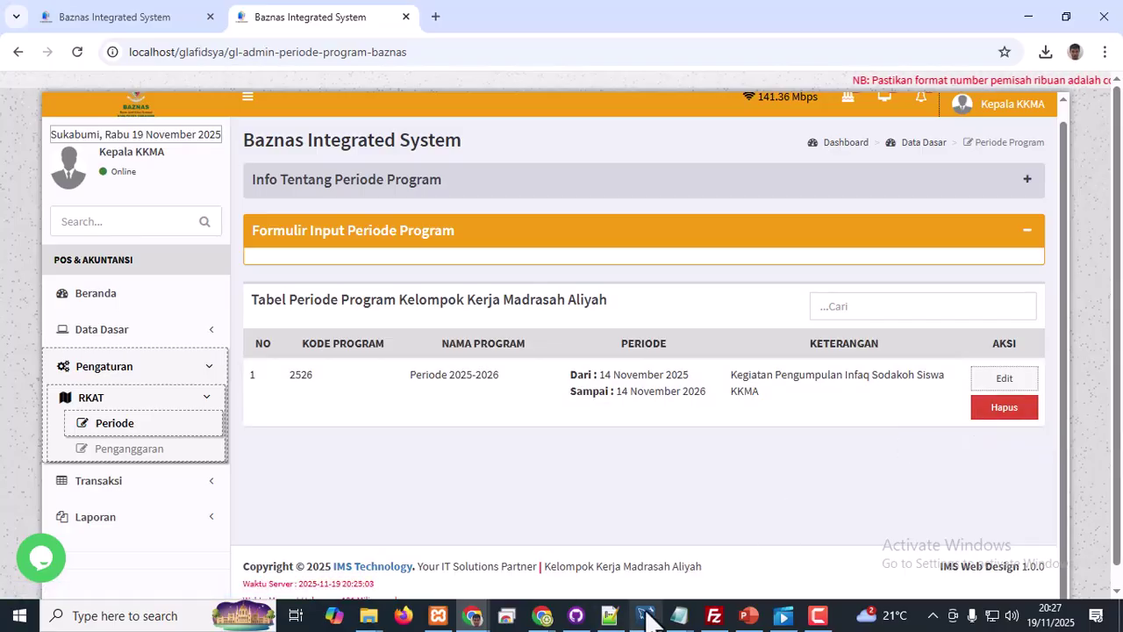
Highlight item 7.3 Penganggaran RKAT Berdasarkan Kode Program in the Notepad outline, and minimize the open notes.
mouse_move(678, 615)
left_click(536, 542)
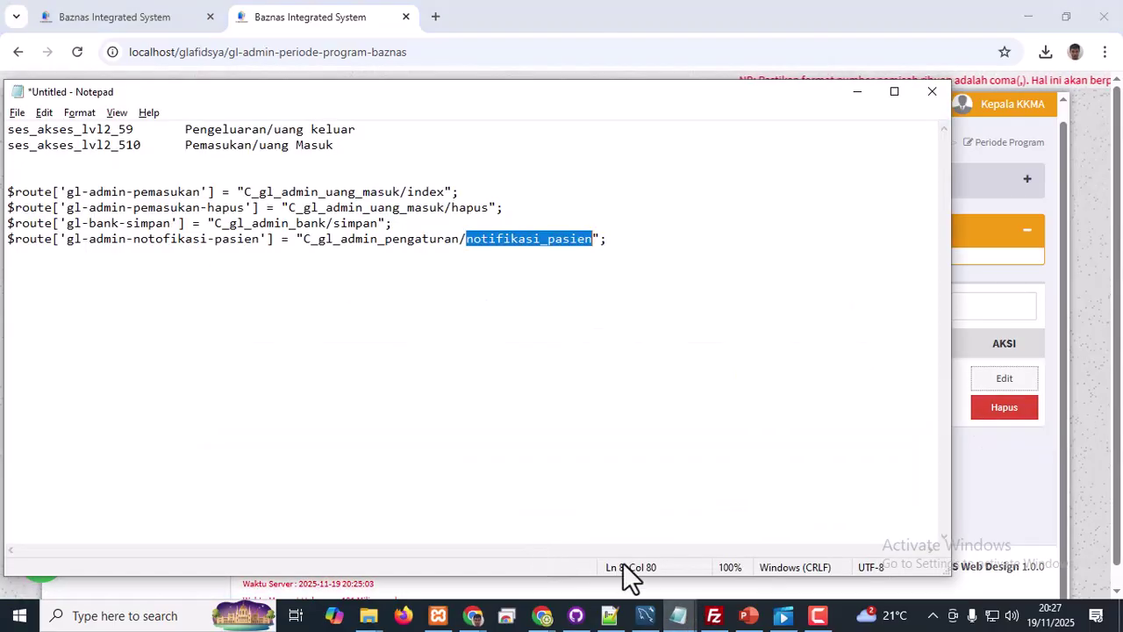
left_click(720, 575)
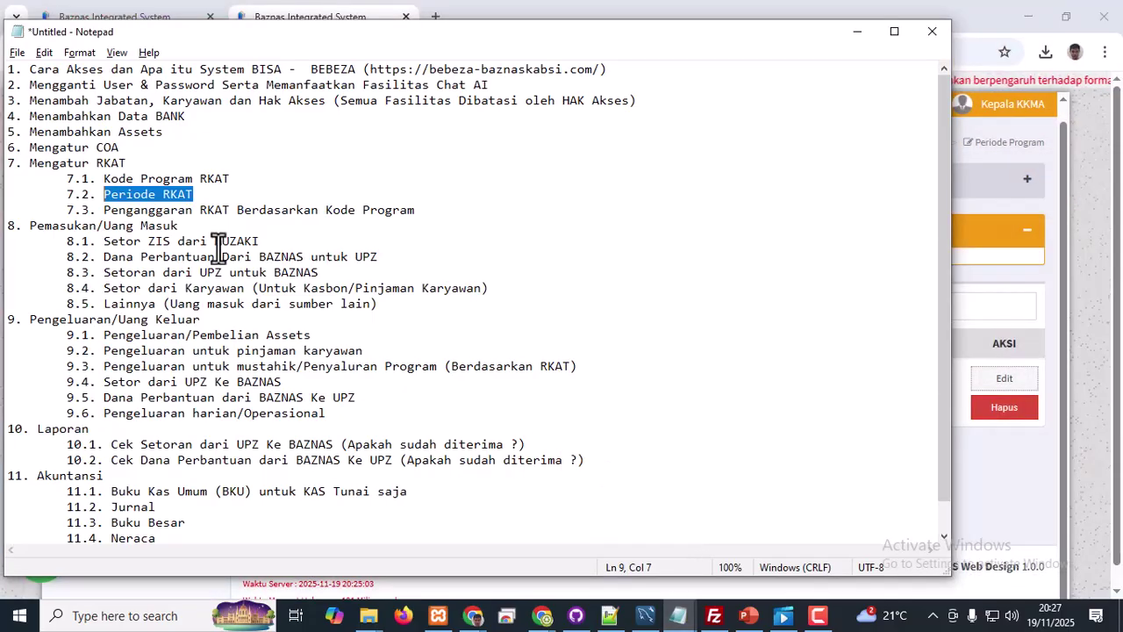
left_click_drag(104, 211, 414, 211)
left_click(856, 33)
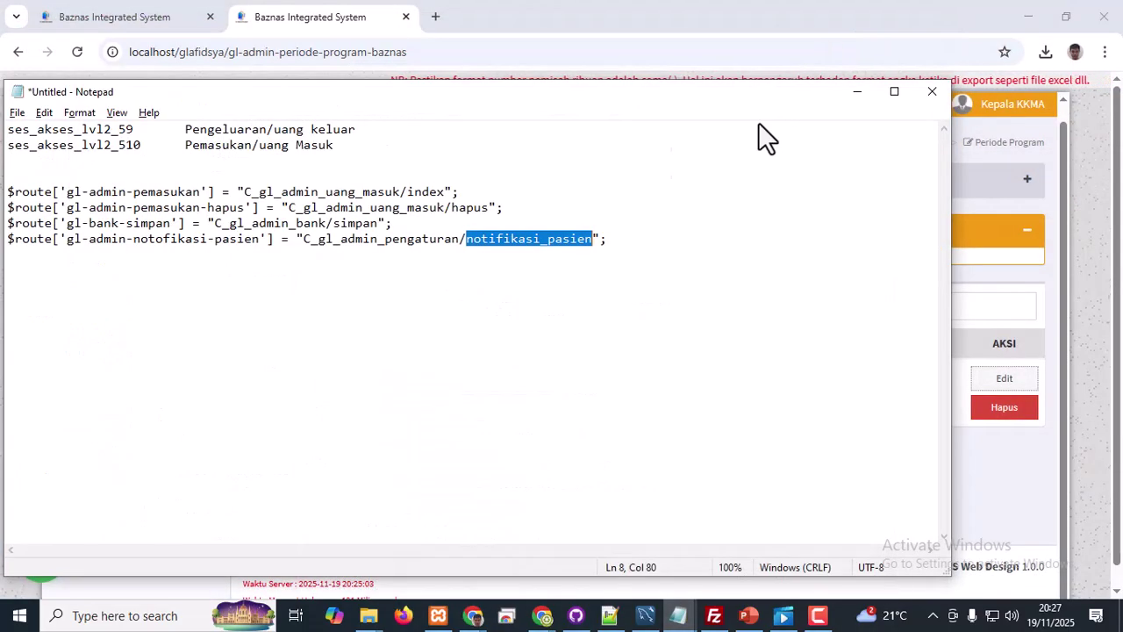
left_click(854, 92)
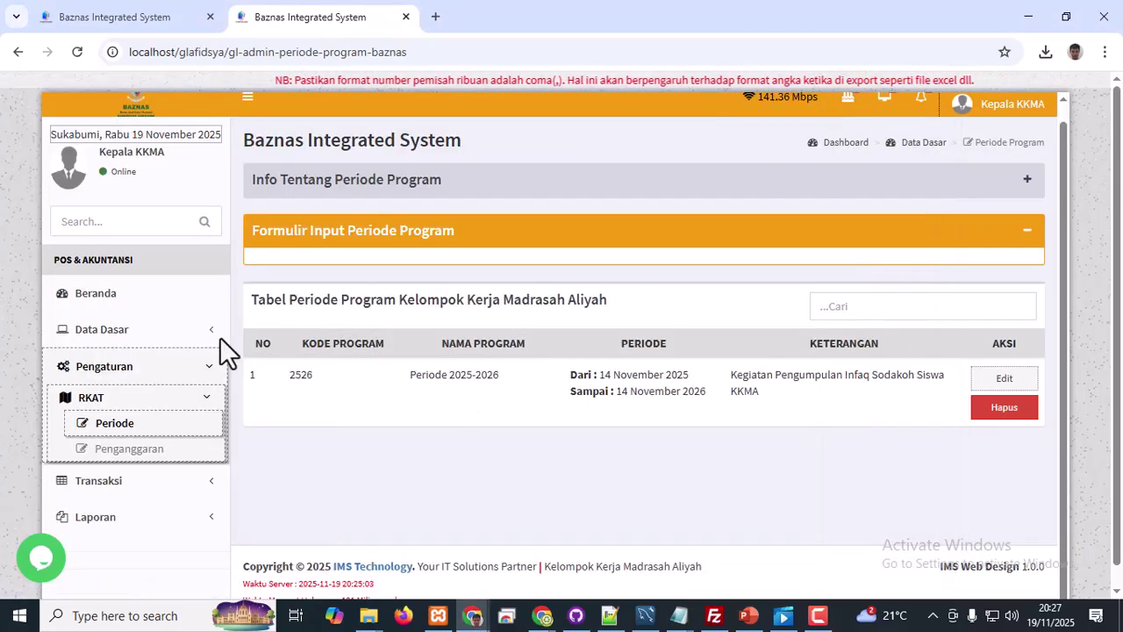
Open the RKAT Penganggaran page in the system's settings.
left_click(171, 295)
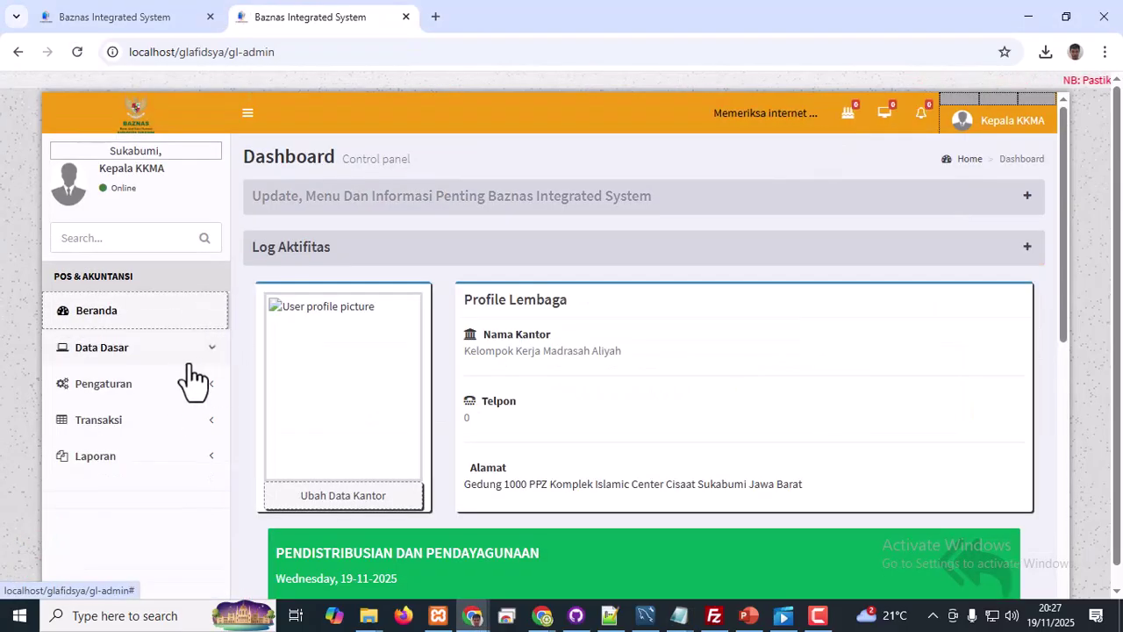
left_click(172, 386)
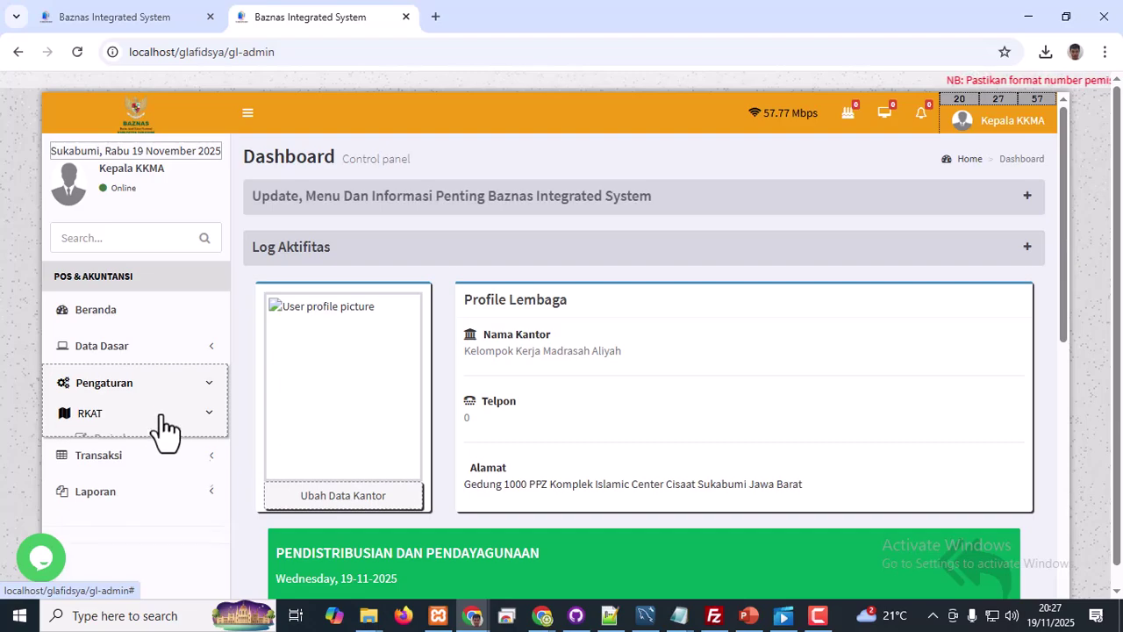
left_click(158, 413)
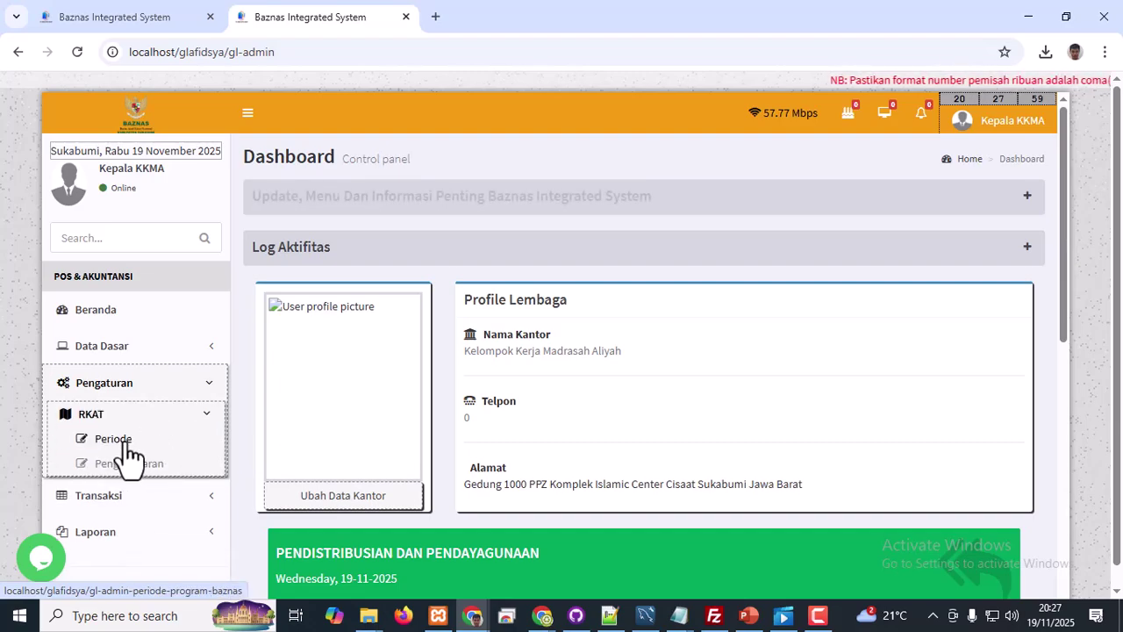
left_click(146, 472)
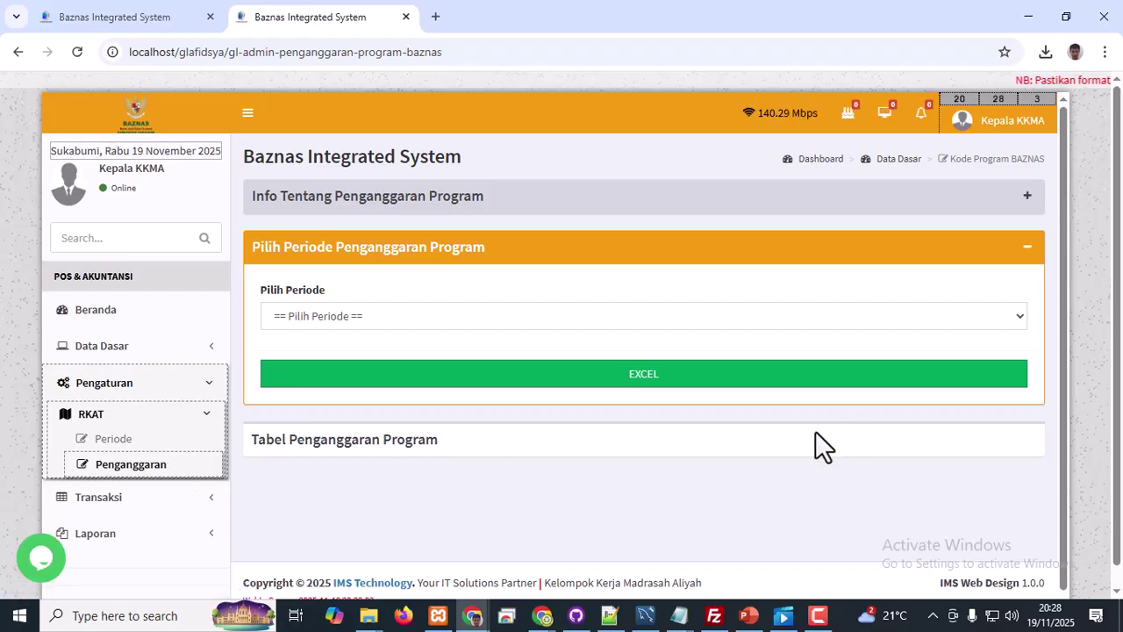
Load the budgeting table for period 2526 (Periode 2025-2026) and look through its programs down to the grand total.
left_click(557, 322)
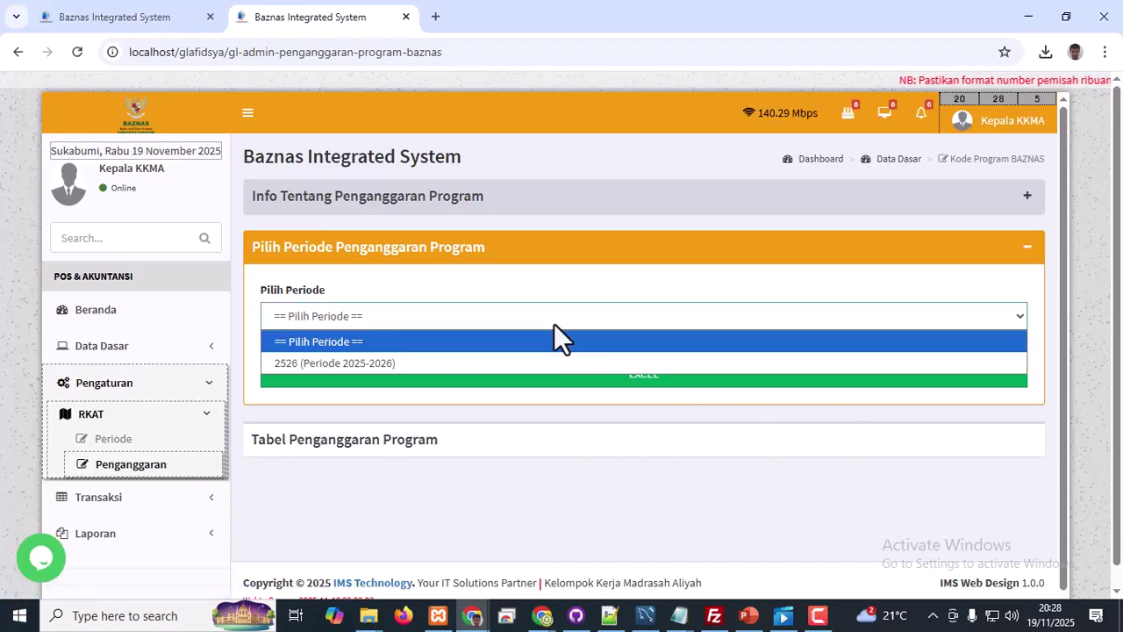
left_click(485, 358)
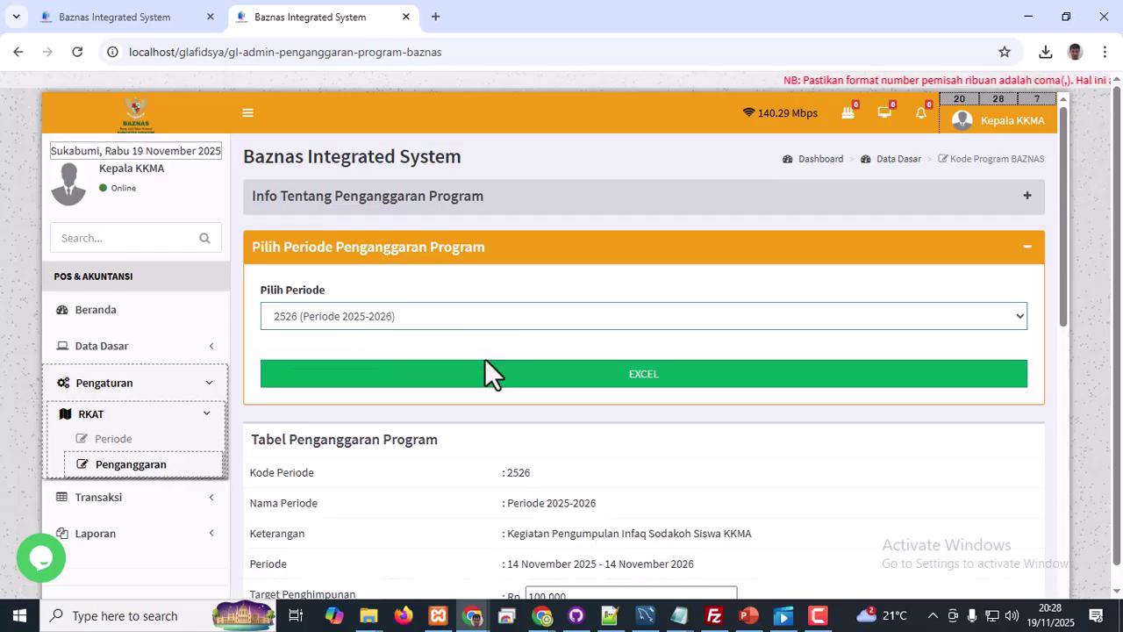
scroll(670, 412, "down", 2)
scroll(670, 411, "down", 3)
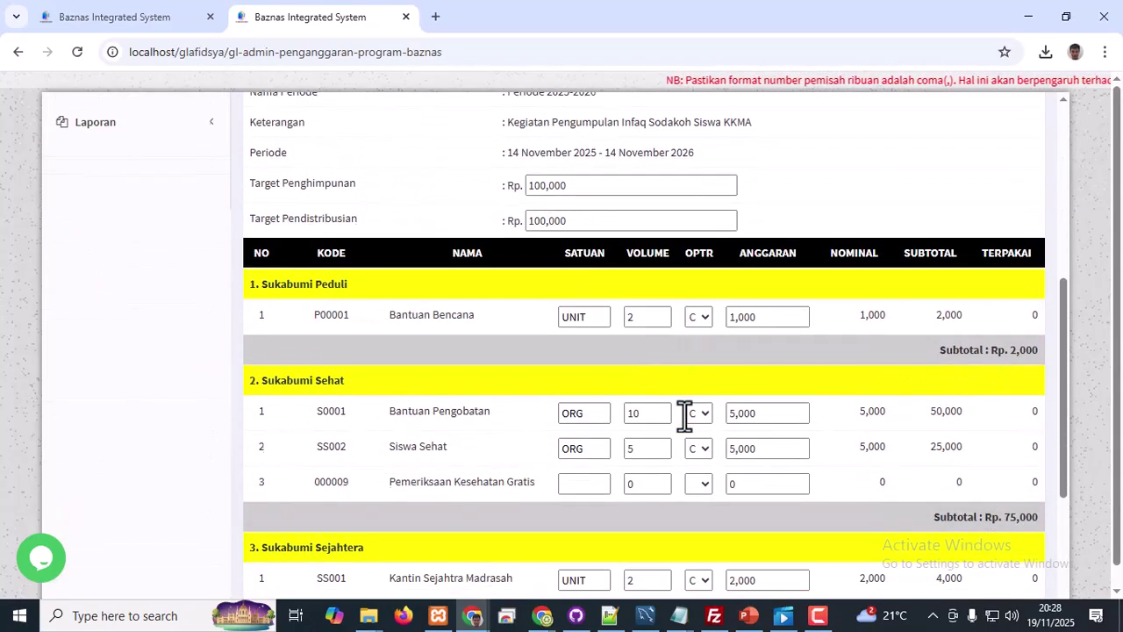
scroll(685, 414, "down", 1)
scroll(687, 415, "down", 2)
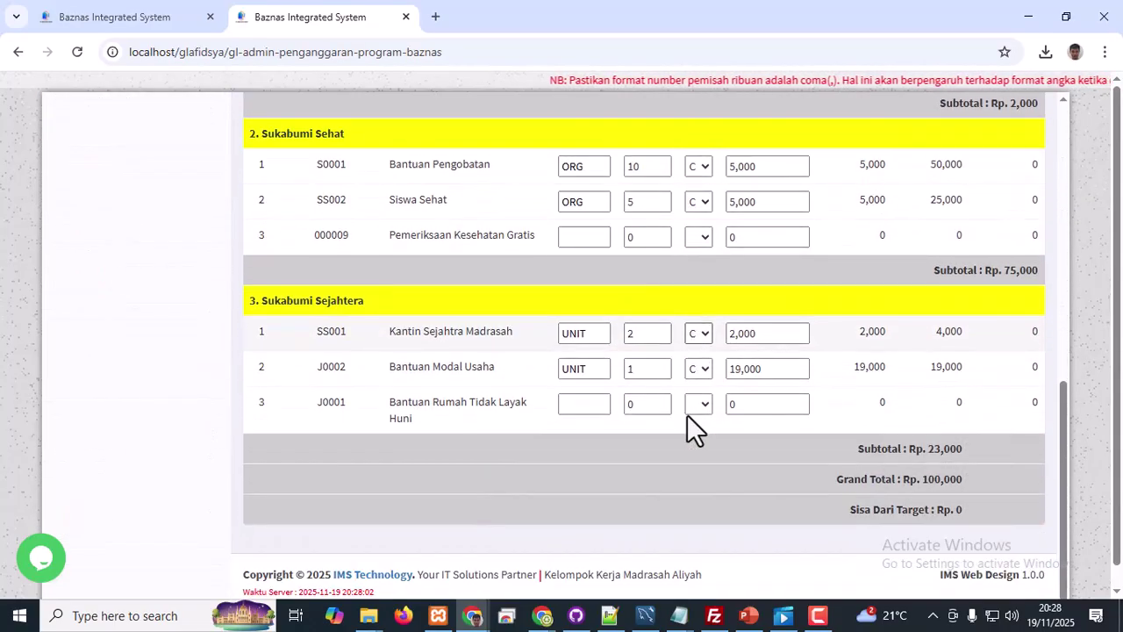
Examine the Target Penghimpunan and Target Pendistribusian amounts against the budgeted program rows and totals.
scroll(689, 415, "up", 1)
scroll(689, 415, "up", 3)
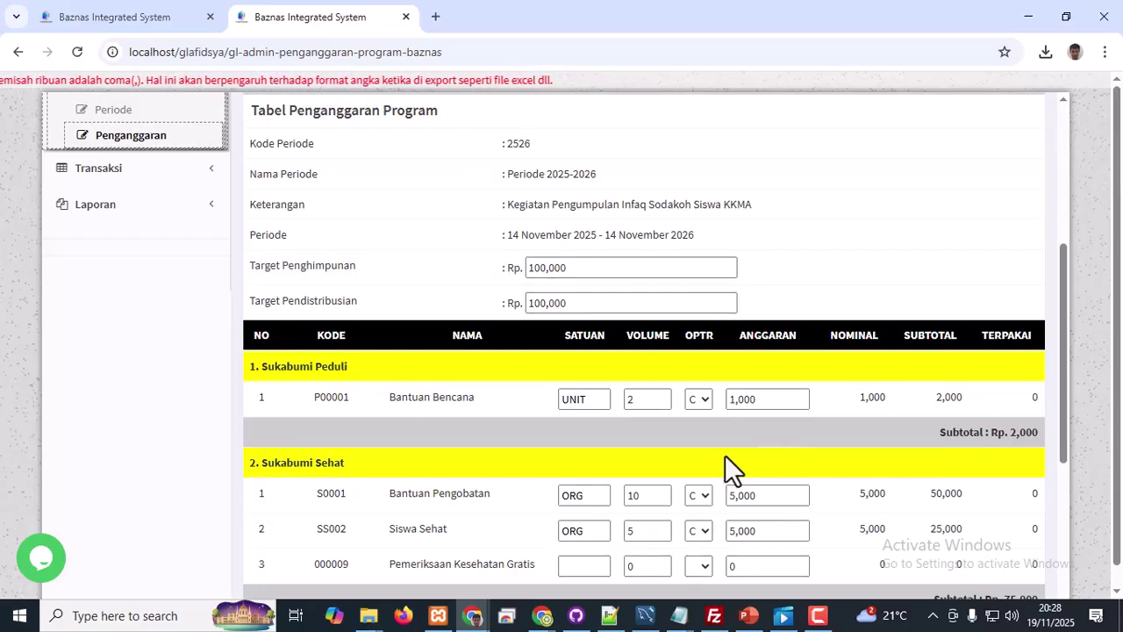
scroll(765, 492, "down", 2)
scroll(766, 478, "down", 1)
scroll(702, 413, "up", 3)
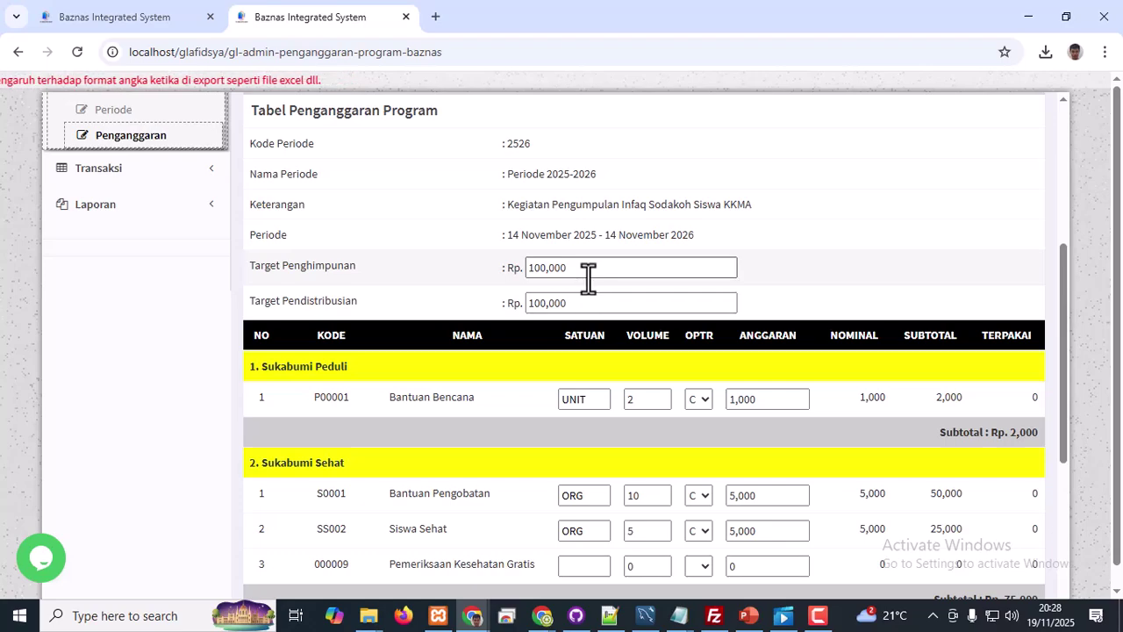
scroll(832, 442, "down", 3)
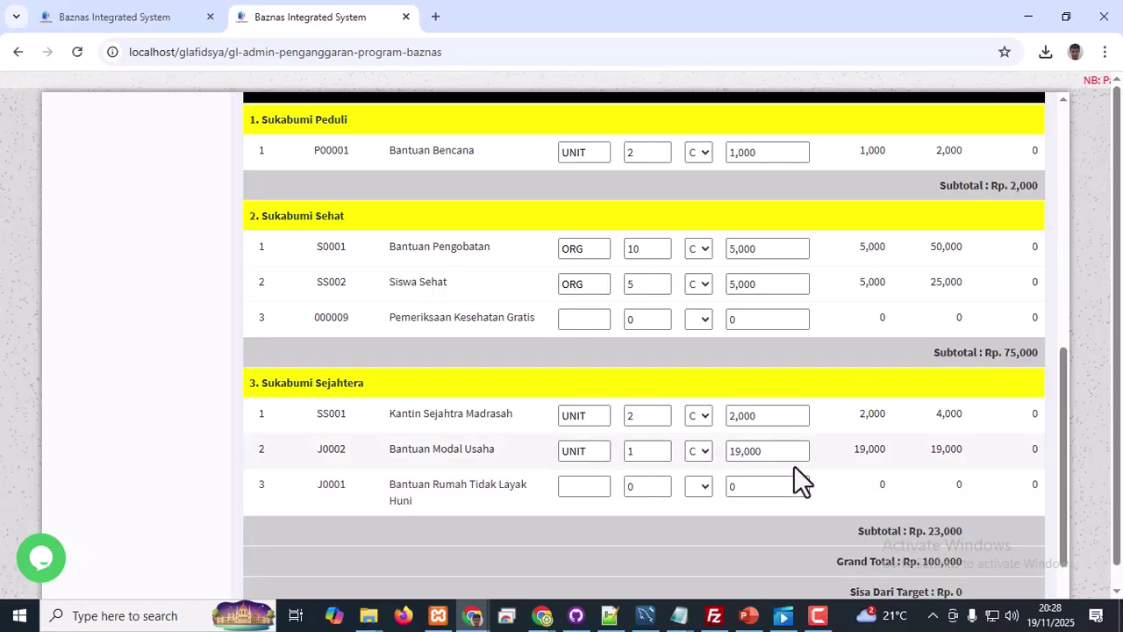
scroll(793, 465, "up", 3)
double_click(523, 303)
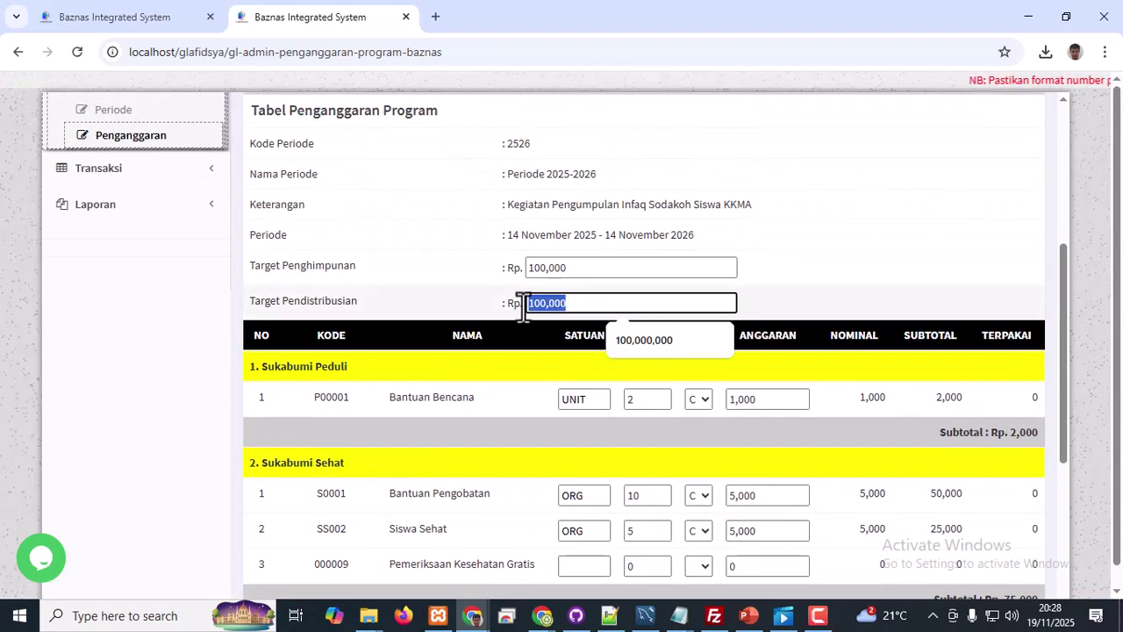
double_click(547, 267)
left_click(797, 273)
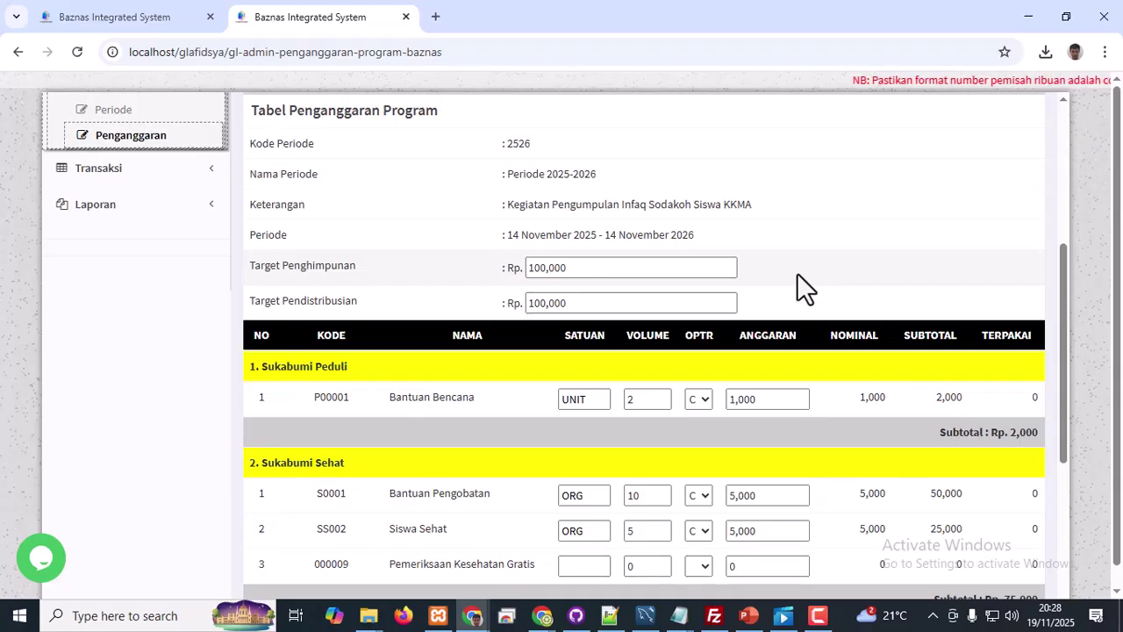
Set the unit to ORG and the volume to 100 for the Pemeriksaan Kesehatan Gratis program.
scroll(853, 255, "down", 2)
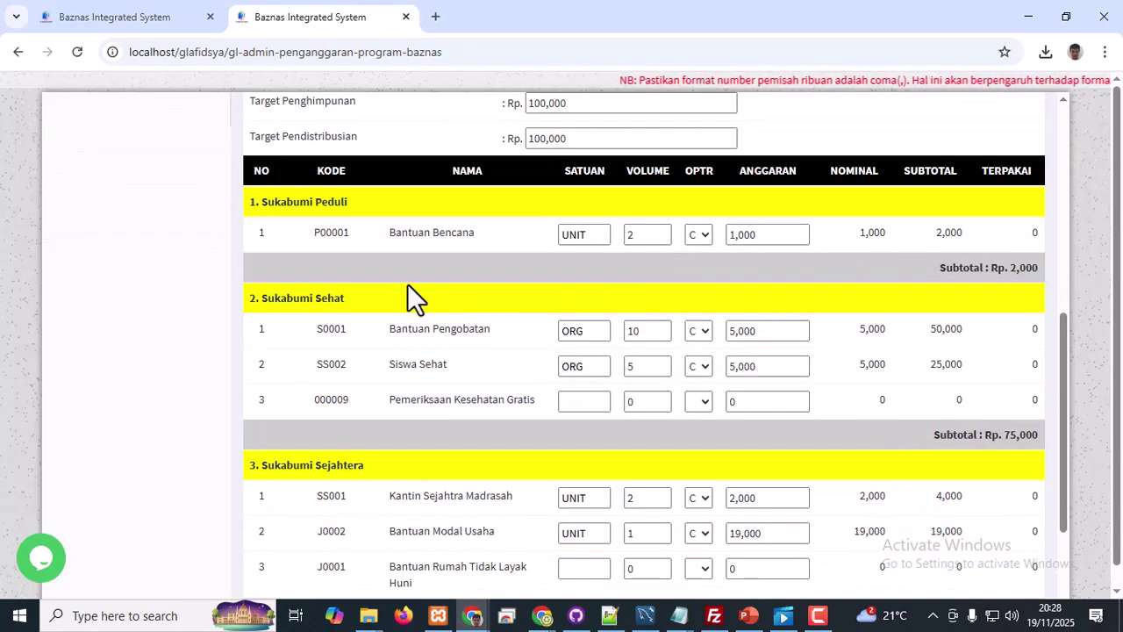
left_click_drag(265, 401, 531, 406)
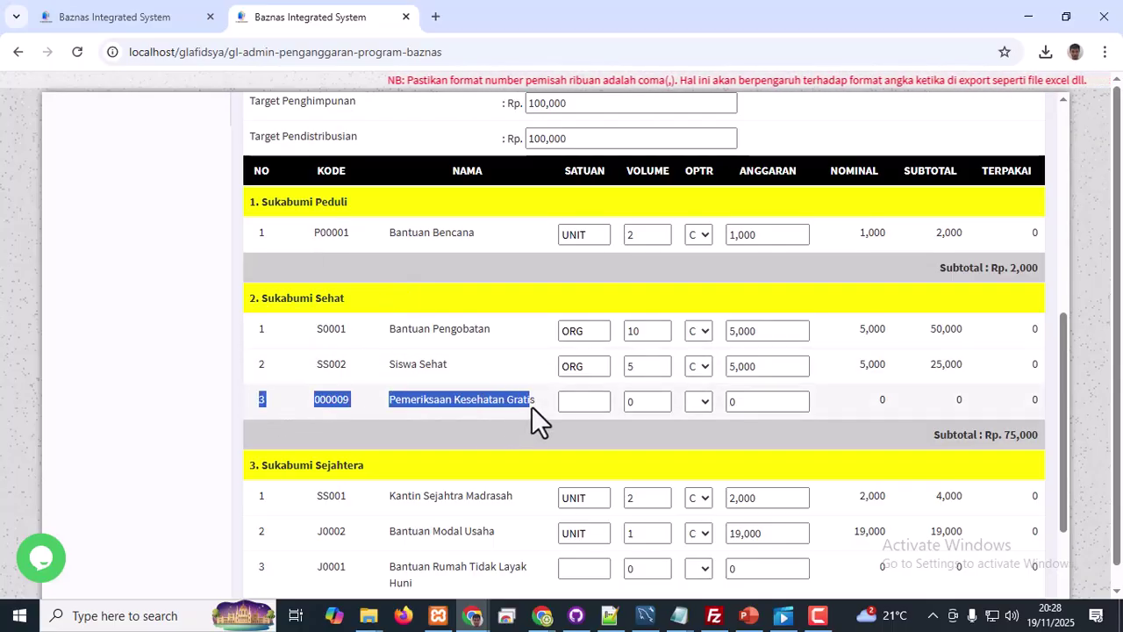
left_click(583, 408)
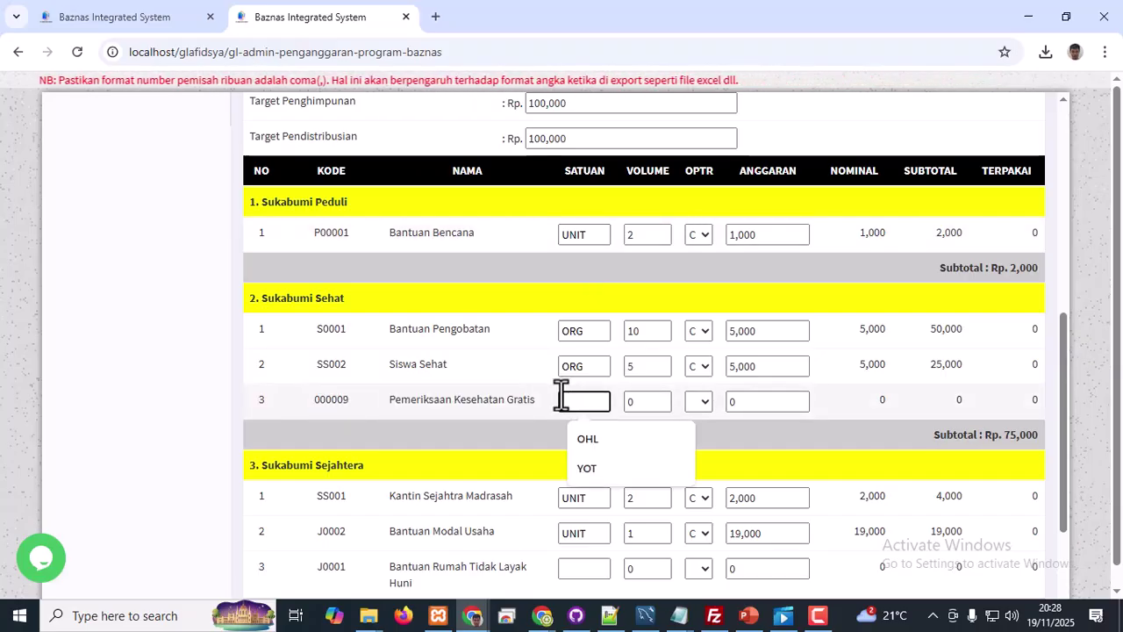
type("ORG")
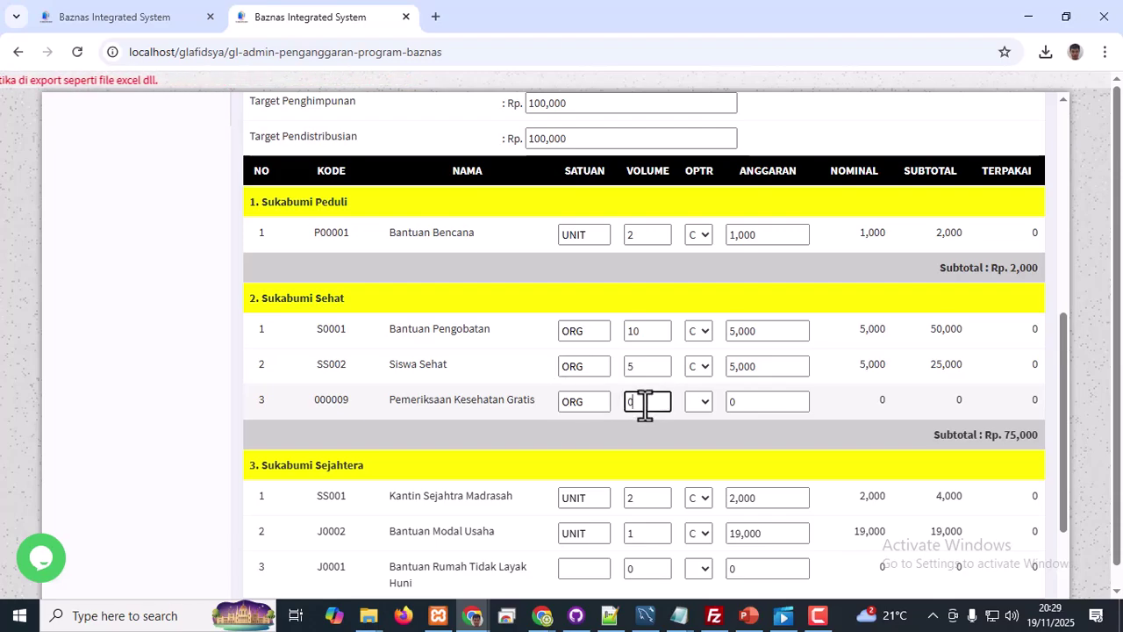
key("BackSpace")
type("100")
left_click(565, 417)
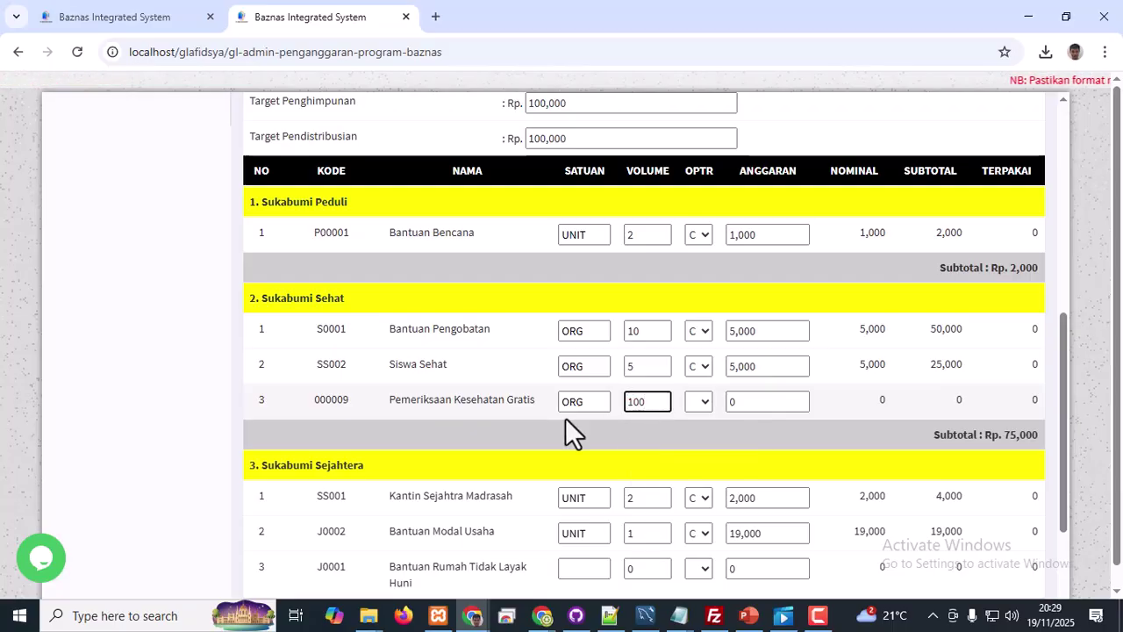
Set the operator to C and the budget to 100,000 for Pemeriksaan Kesehatan Gratis.
left_click(699, 402)
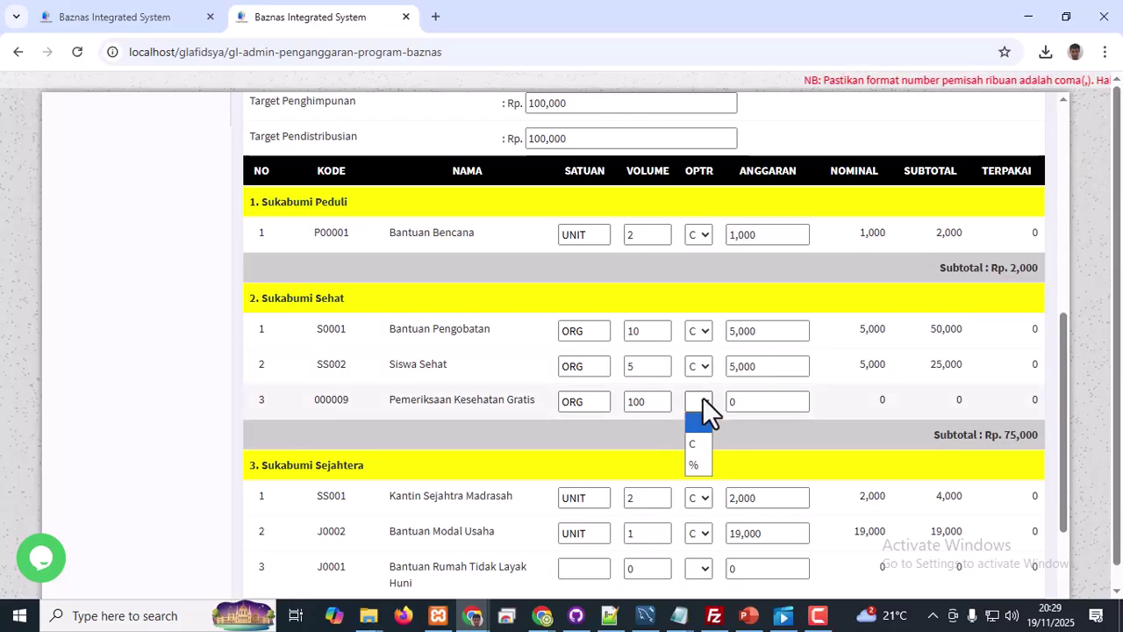
left_click(694, 444)
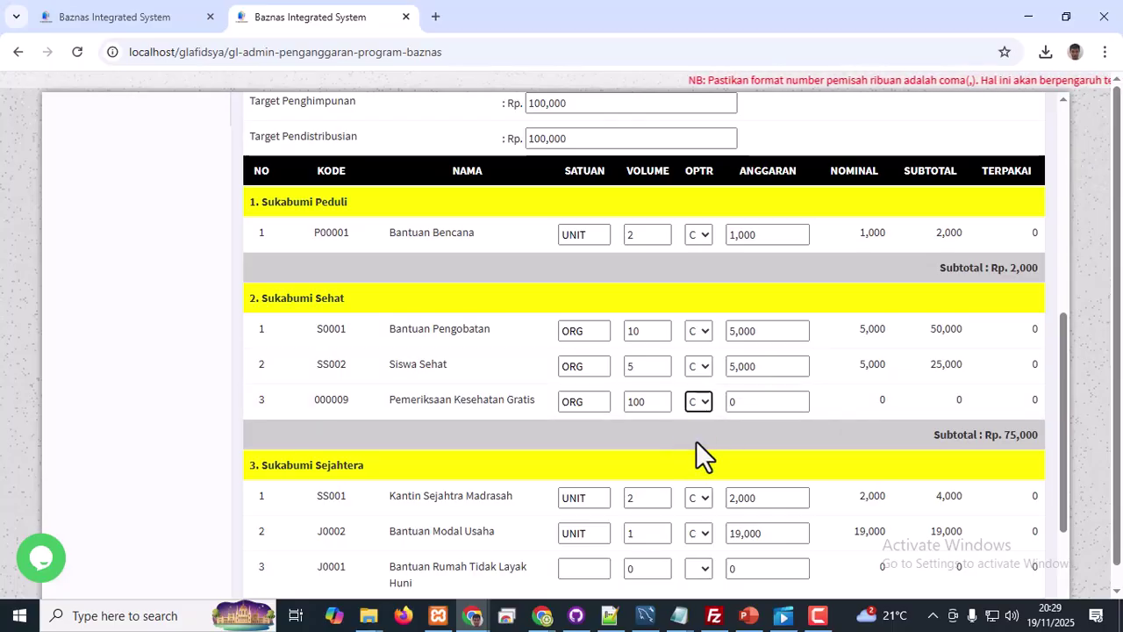
left_click(745, 403)
key("BackSpace")
type("100000")
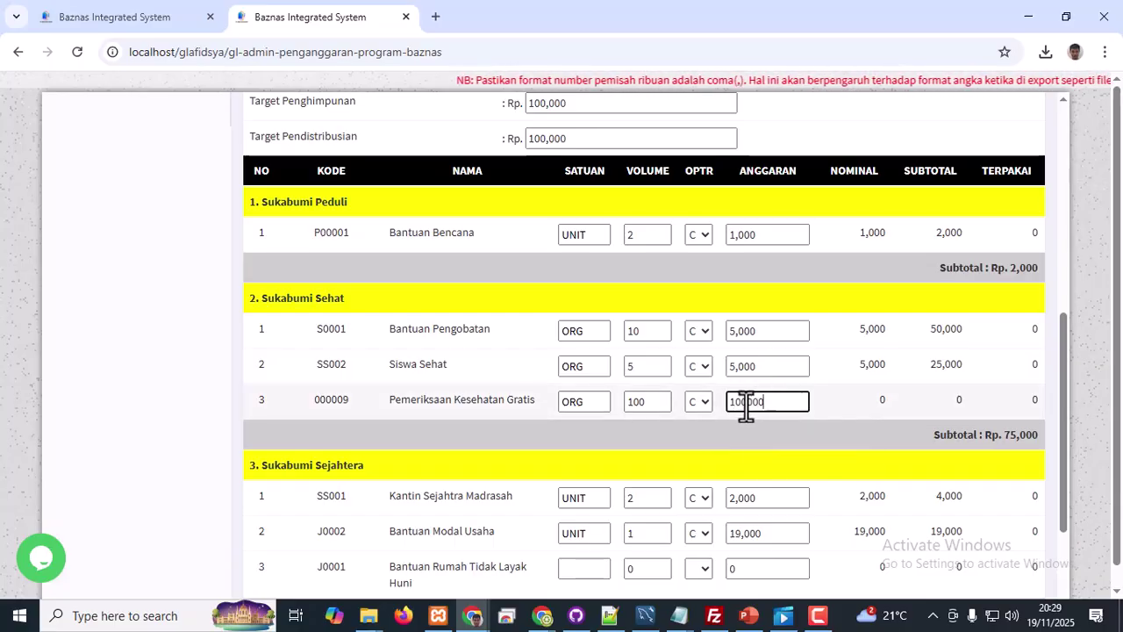
left_click(726, 434)
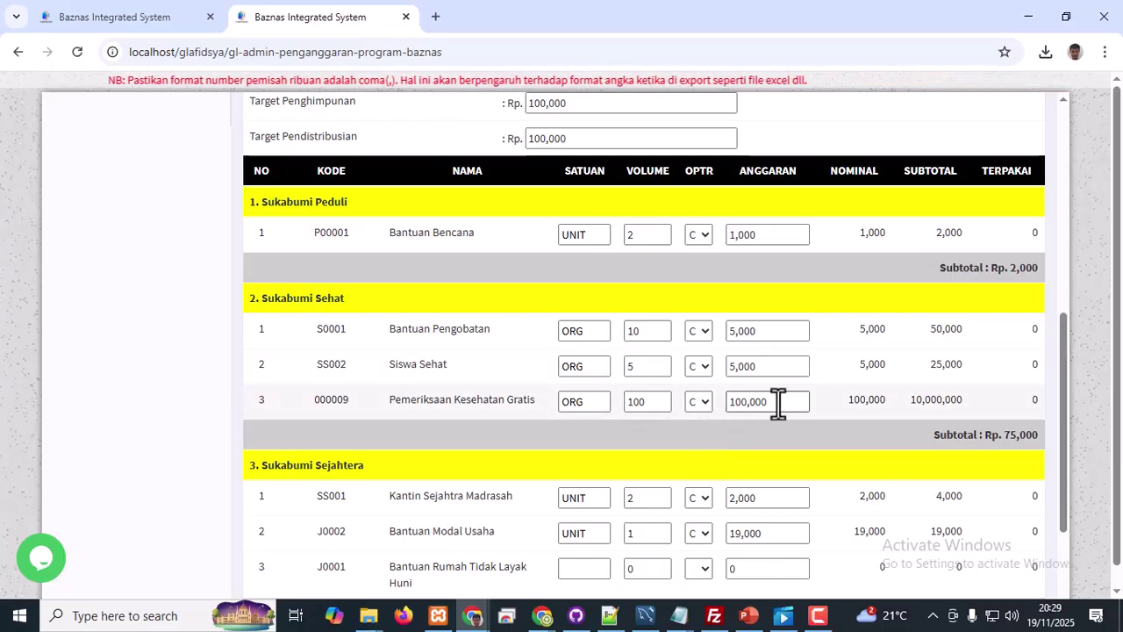
Switch the Pemeriksaan Kesehatan Gratis operator to % and set its budget to 5.
left_click_drag(778, 406, 734, 406)
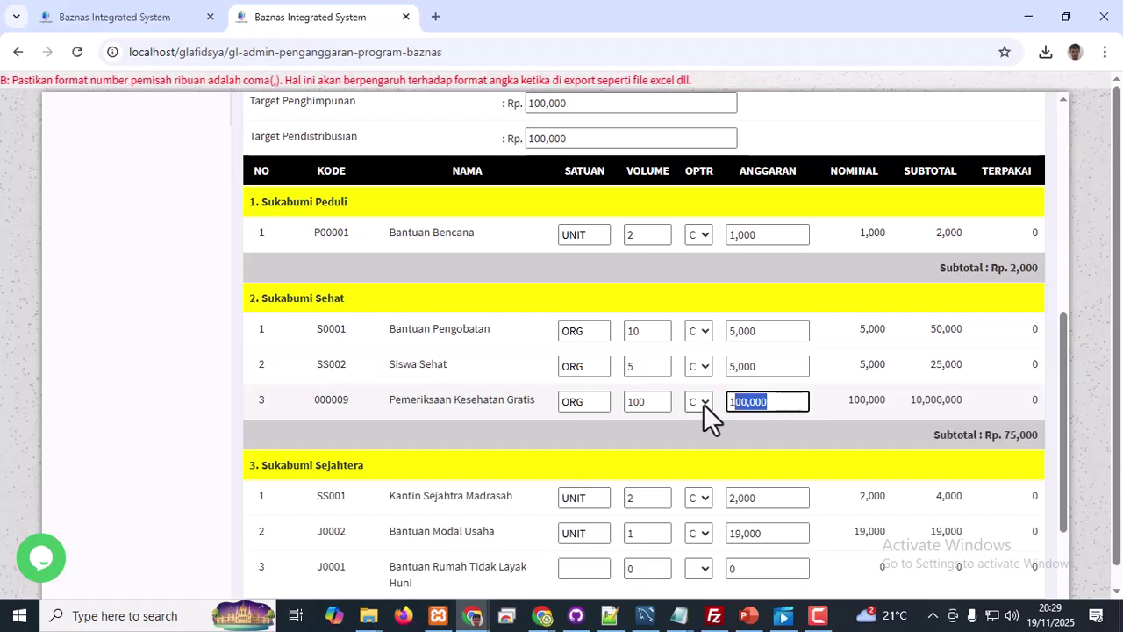
left_click(700, 401)
left_click(696, 458)
left_click_drag(780, 401, 702, 401)
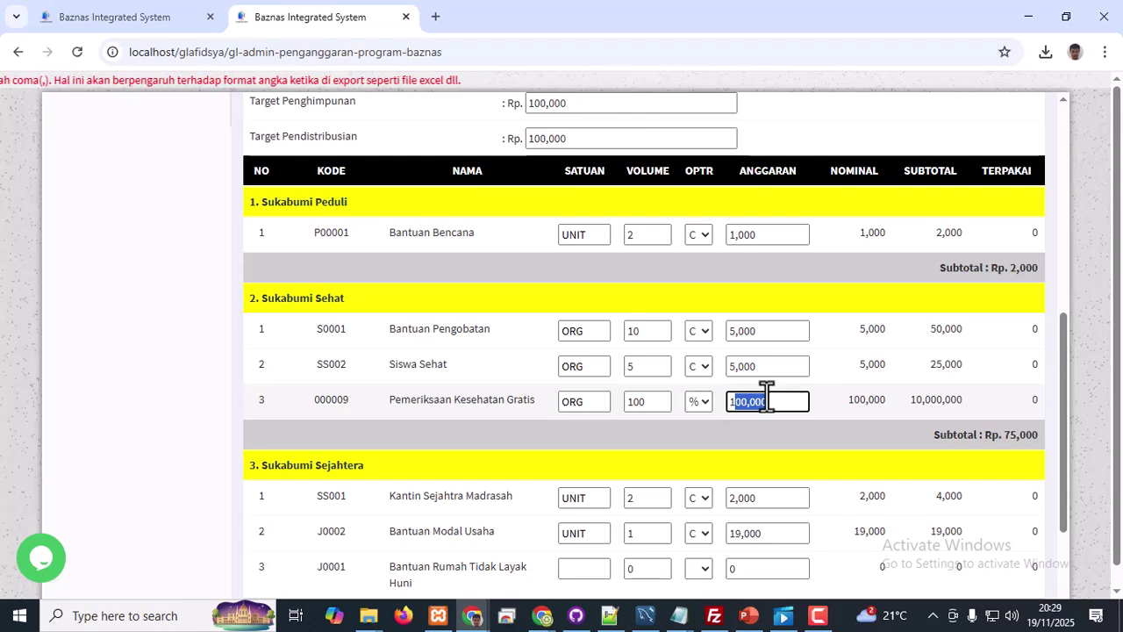
left_click_drag(778, 401, 716, 401)
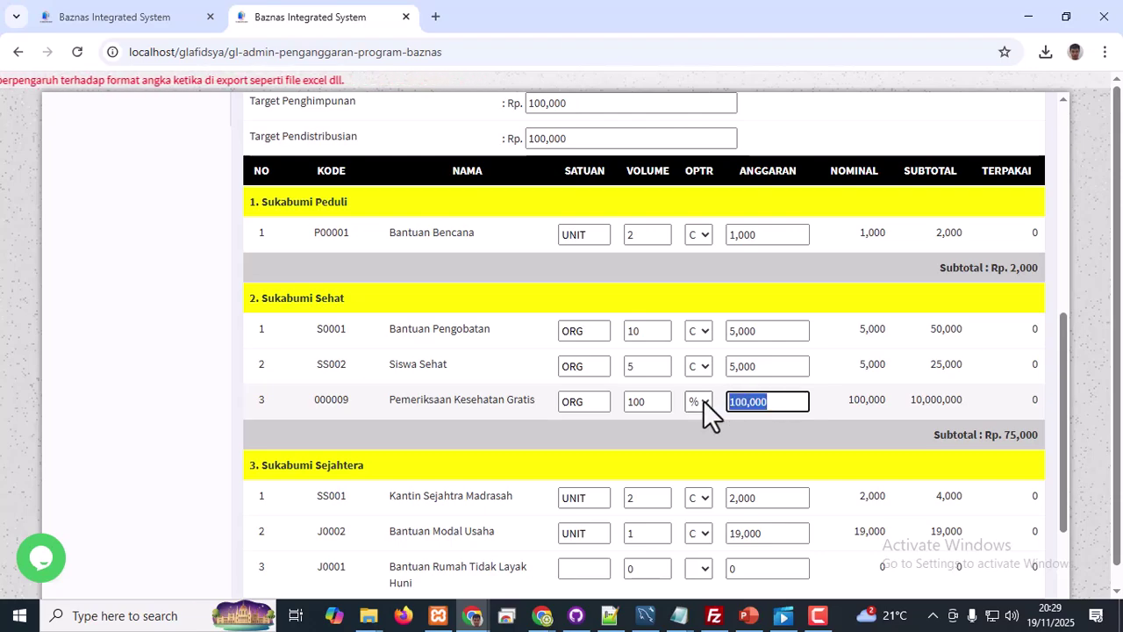
type("5")
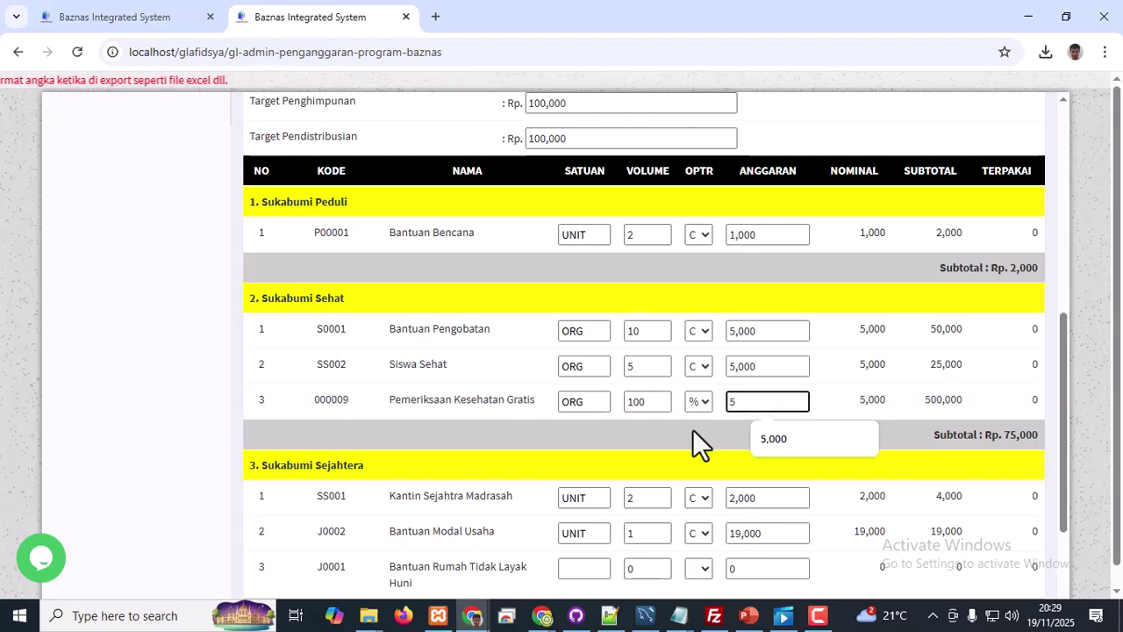
left_click(655, 465)
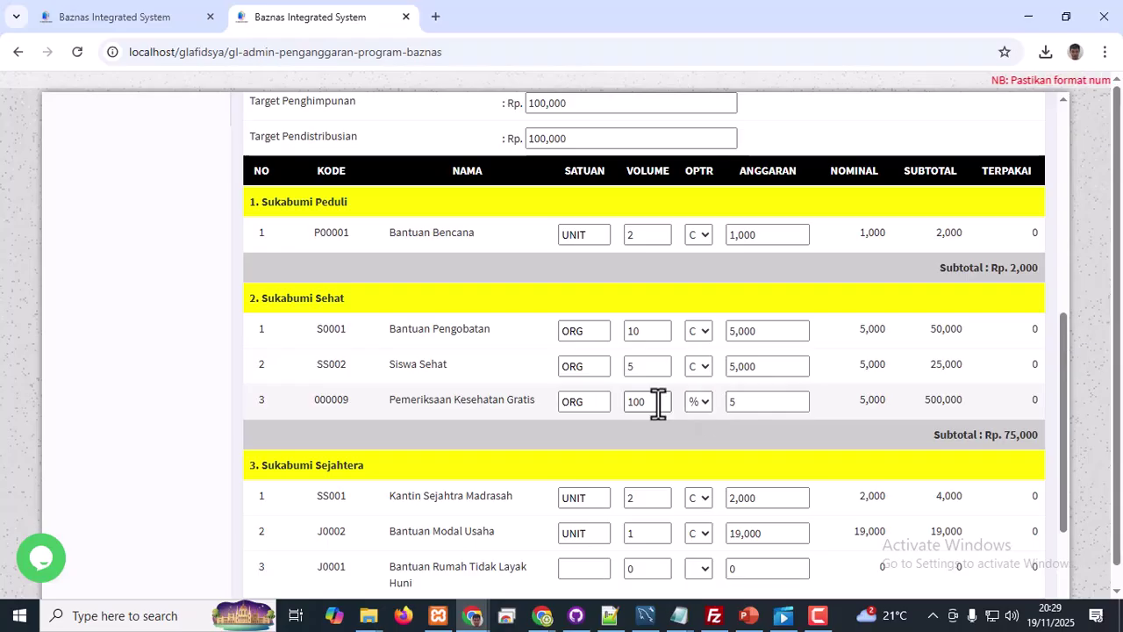
Set the period's Target Pendistribusian to 500,000.
scroll(662, 412, "up", 1)
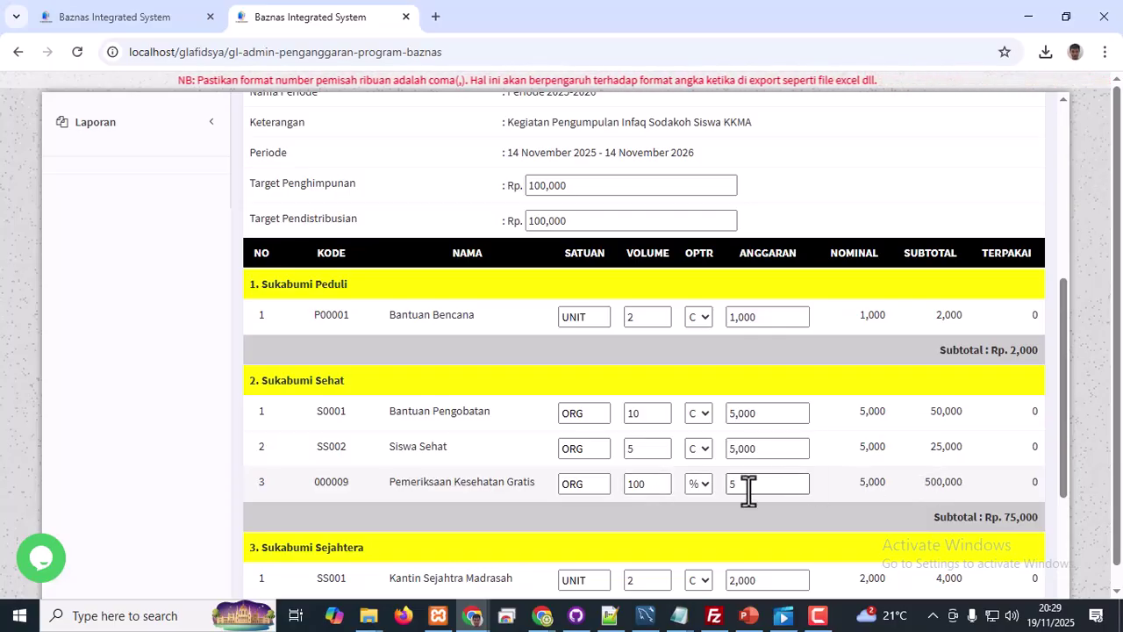
left_click_drag(596, 220, 494, 218)
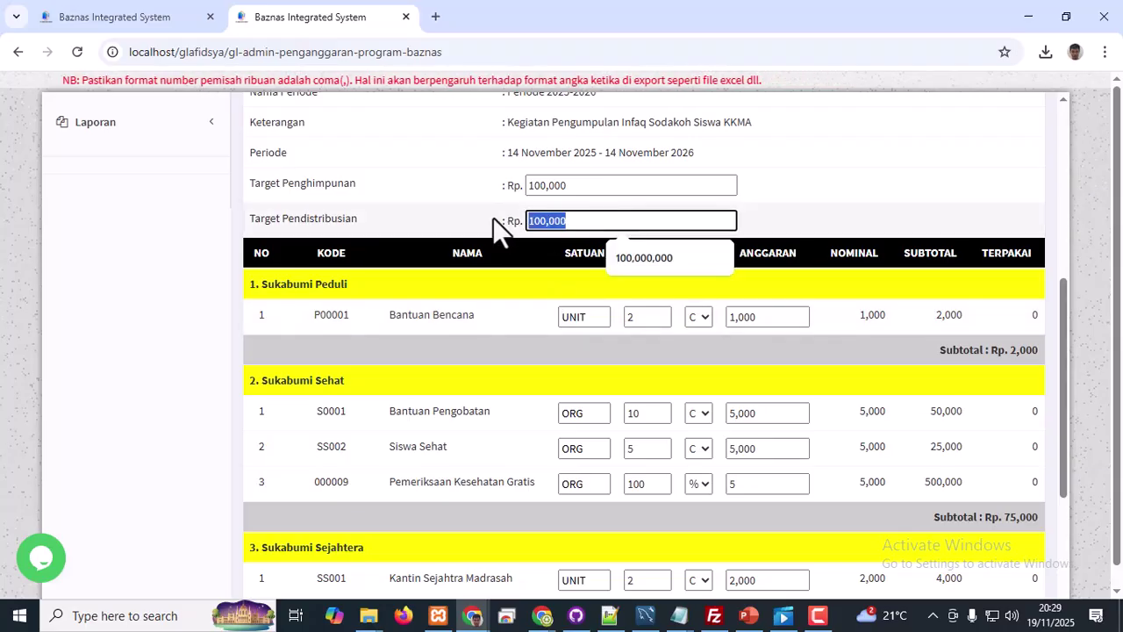
type("500")
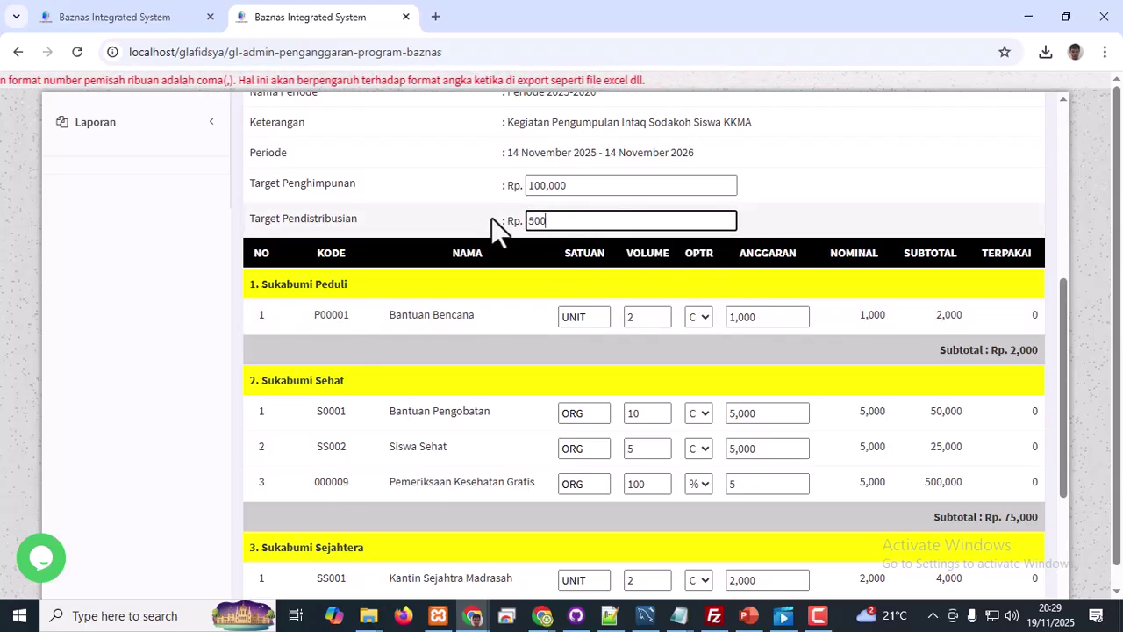
type(",000")
left_click(801, 207)
Set the percentage budget of Pemeriksaan Kesehatan Gratis to 7.
left_click(755, 484)
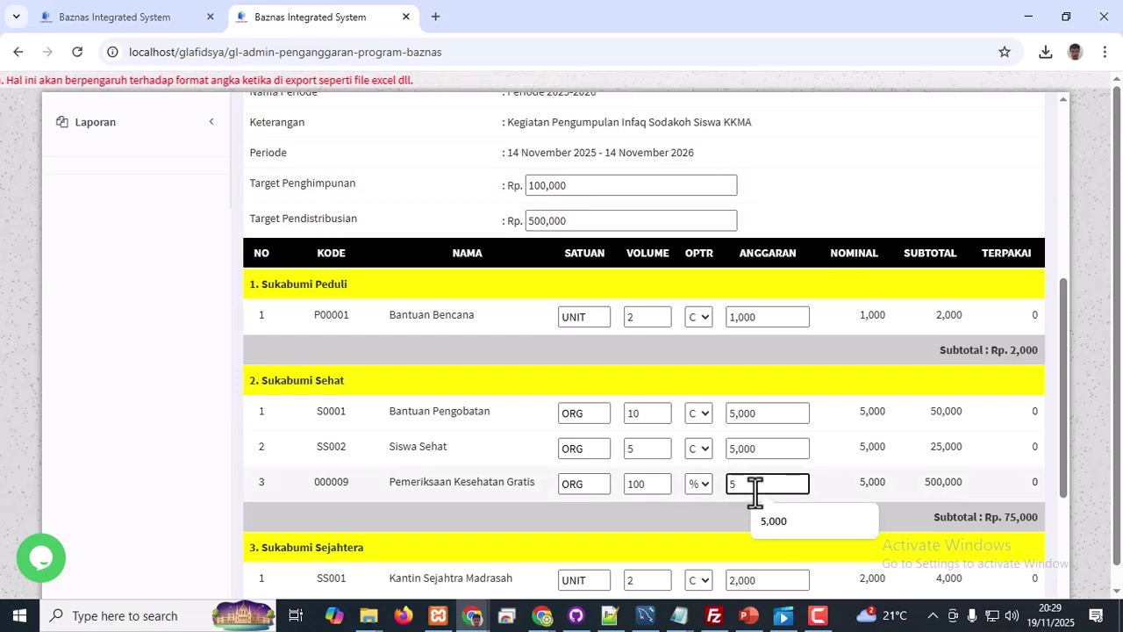
key("BackSpace")
type("7")
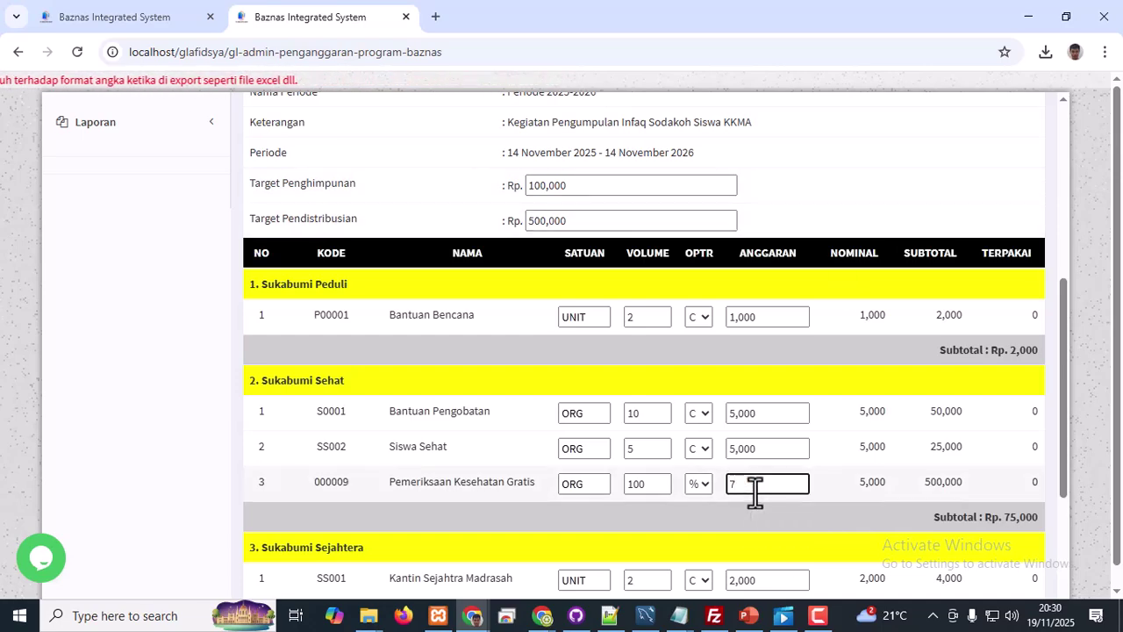
left_click(752, 527)
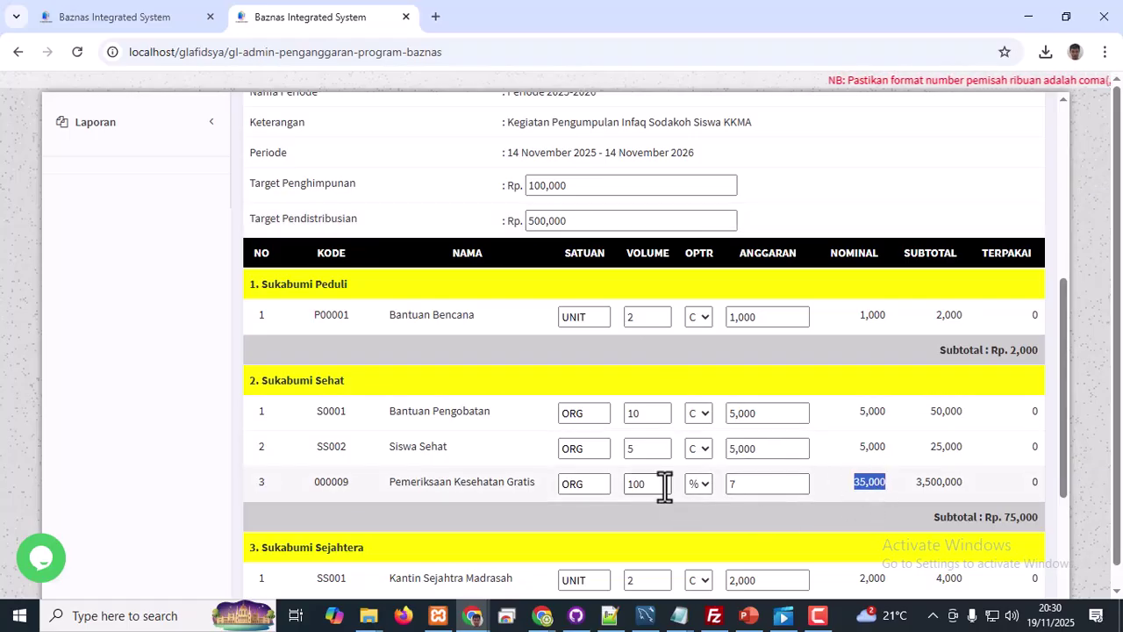
Switch the Pemeriksaan Kesehatan Gratis operator back to C and set its budget to 100,000.
left_click(700, 483)
left_click(697, 524)
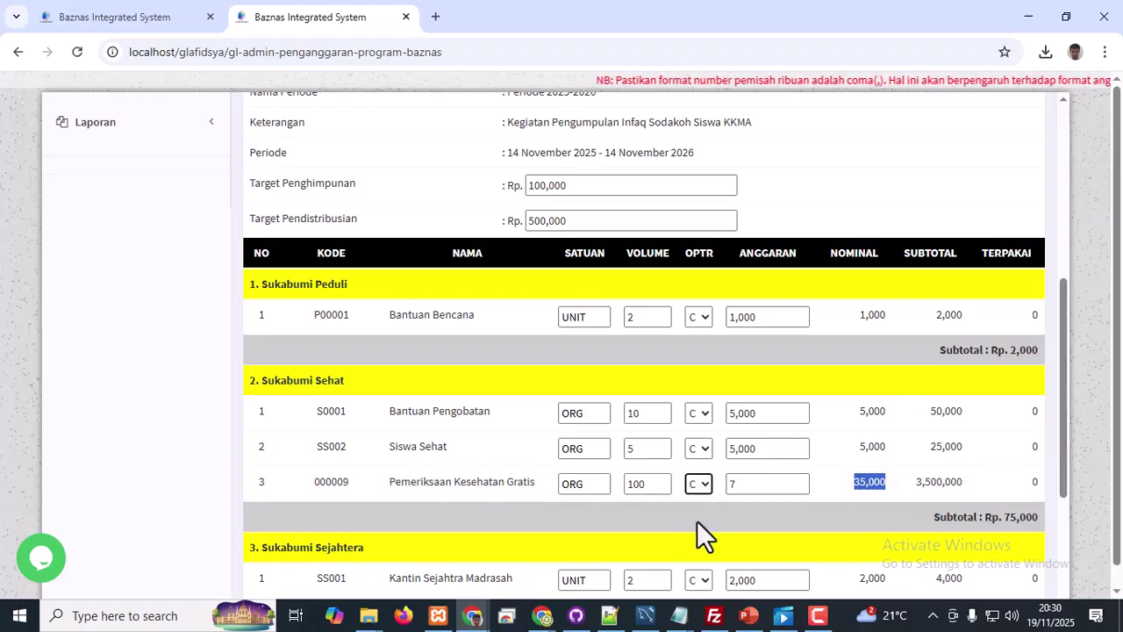
left_click(756, 484)
key("BackSpace")
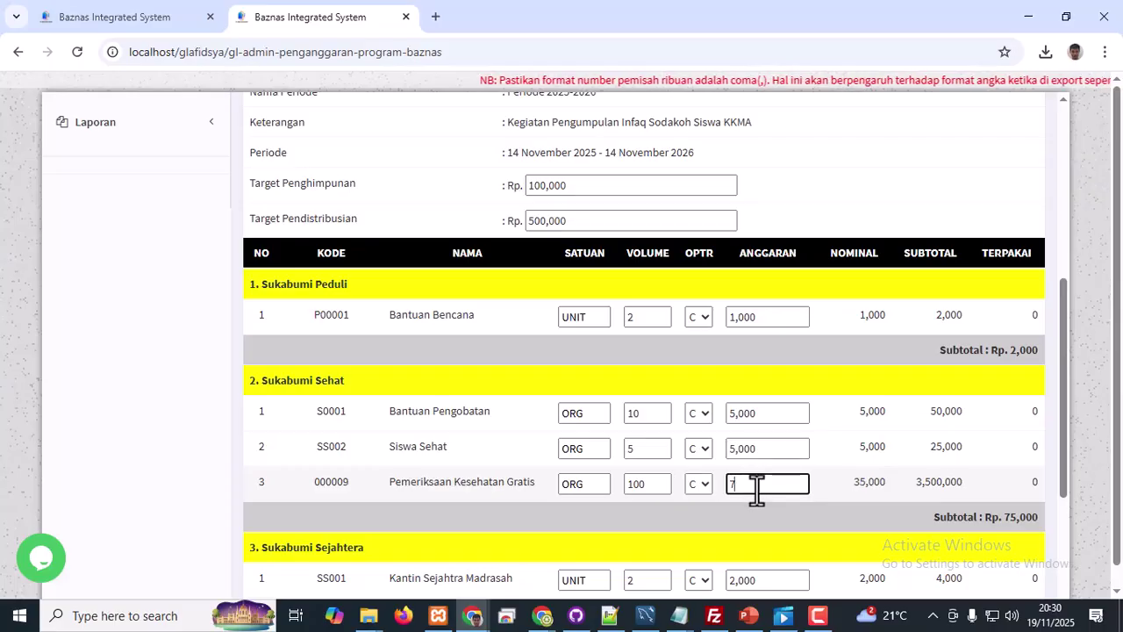
type("100,00")
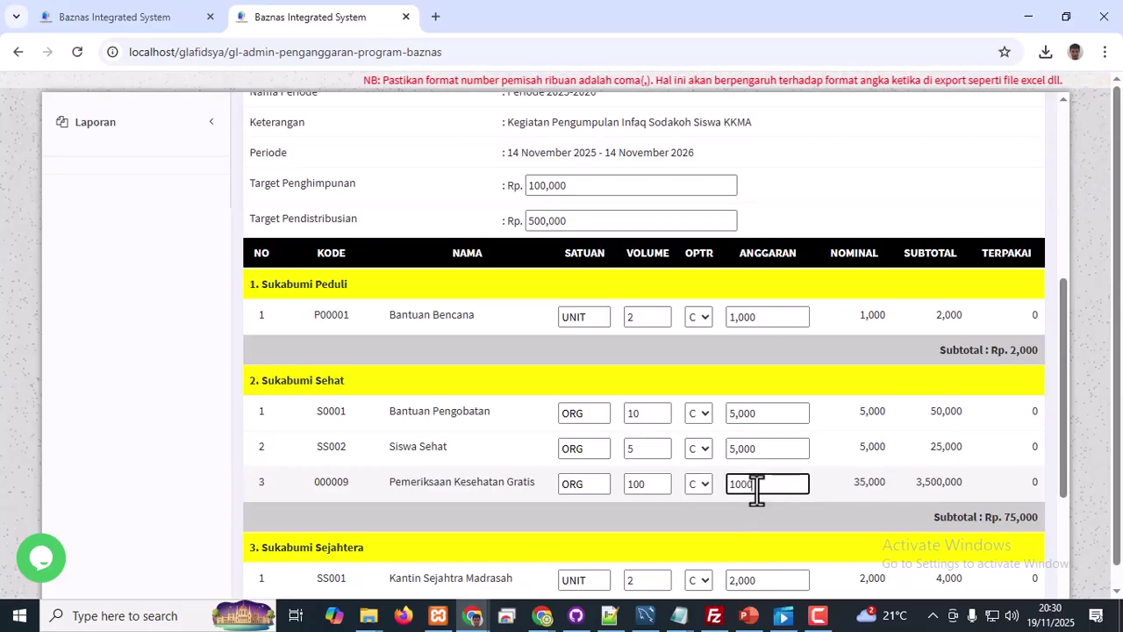
type("00")
left_click(832, 529)
Reload the budgeting table by reselecting period 2526 (Periode 2025-2026), and check the recalculated subtotals, grand total and remaining target.
scroll(555, 316, "up", 2)
scroll(555, 316, "up", 1)
left_click(464, 161)
left_click(464, 175)
left_click(463, 299)
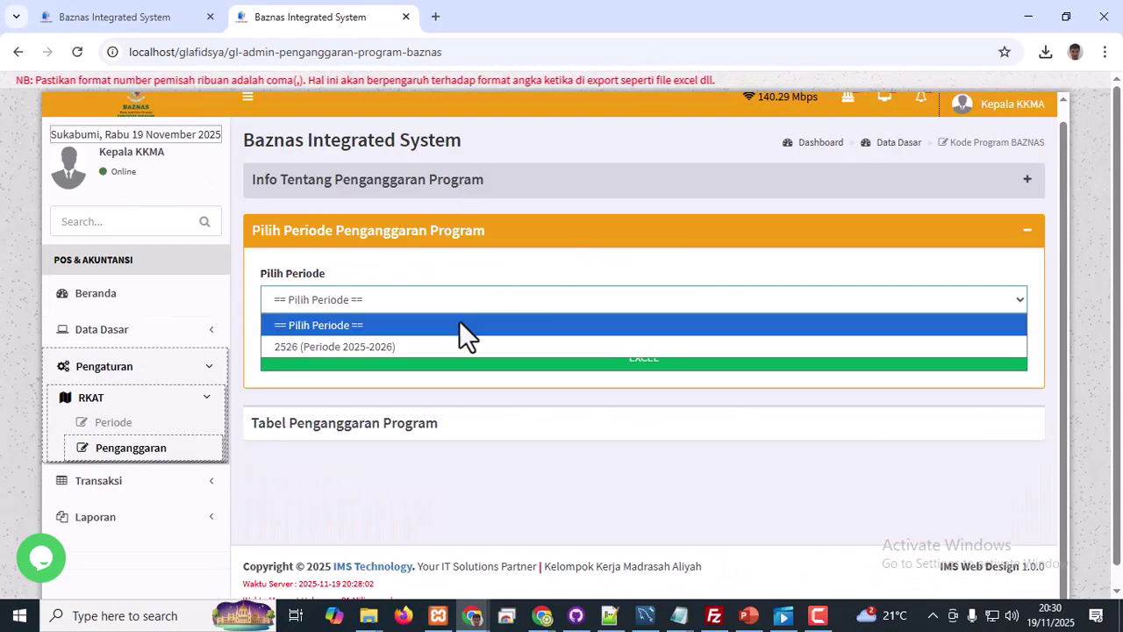
left_click(454, 345)
scroll(869, 456, "down", 5)
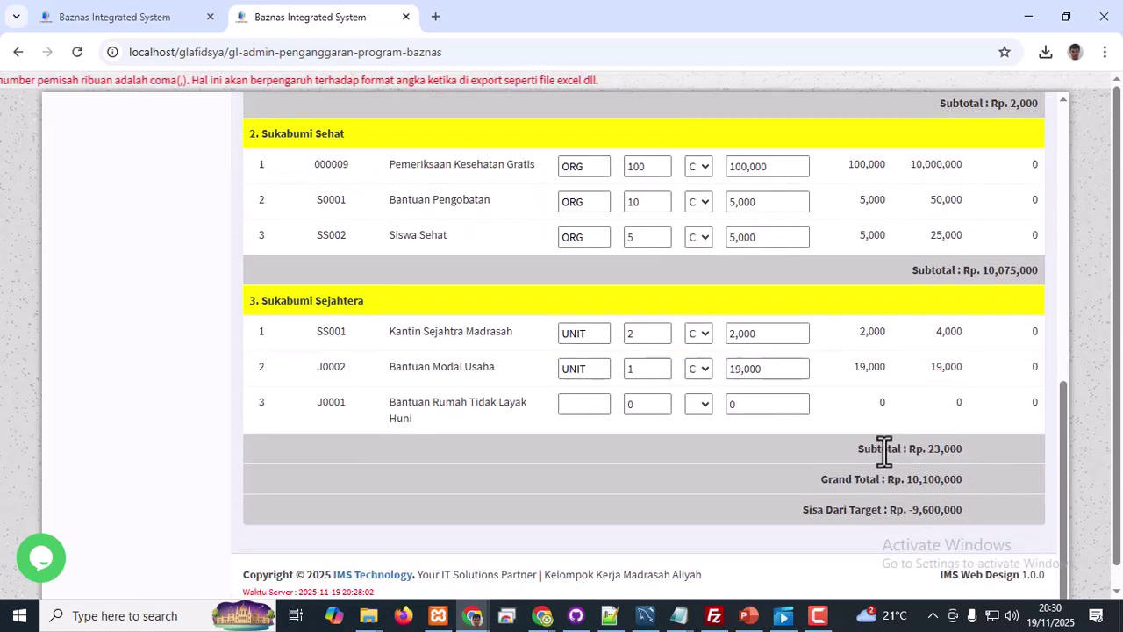
scroll(967, 413, "up", 1)
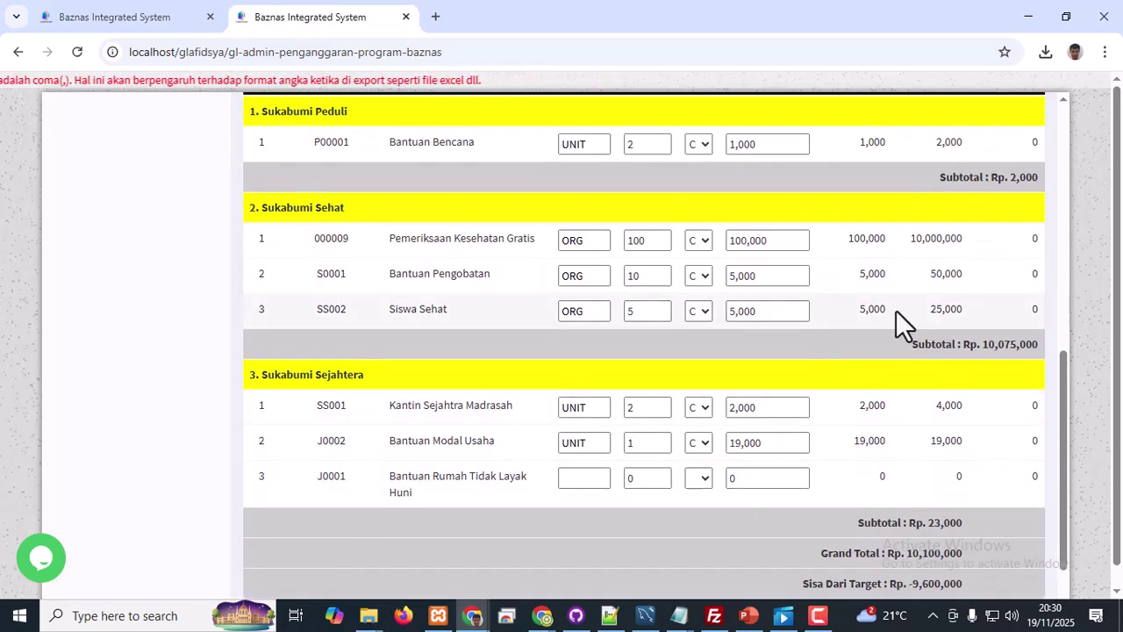
Review the budget rows and subtotals of the program budgeting table, including its Terpakai column.
scroll(888, 298, "up", 1)
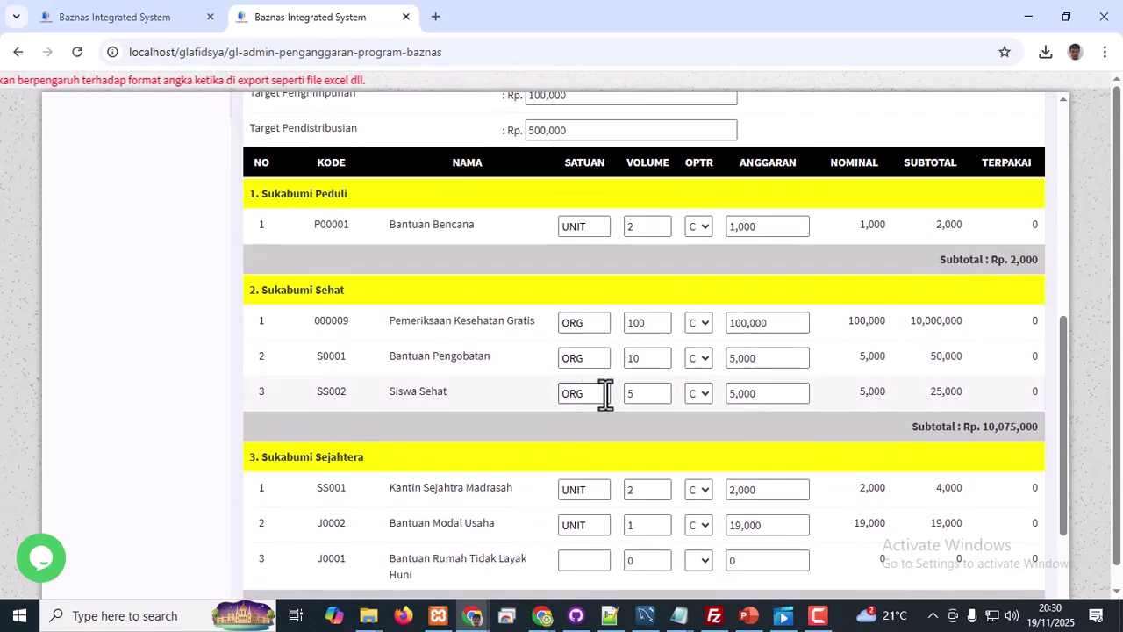
scroll(657, 395, "up", 1)
scroll(884, 426, "down", 1)
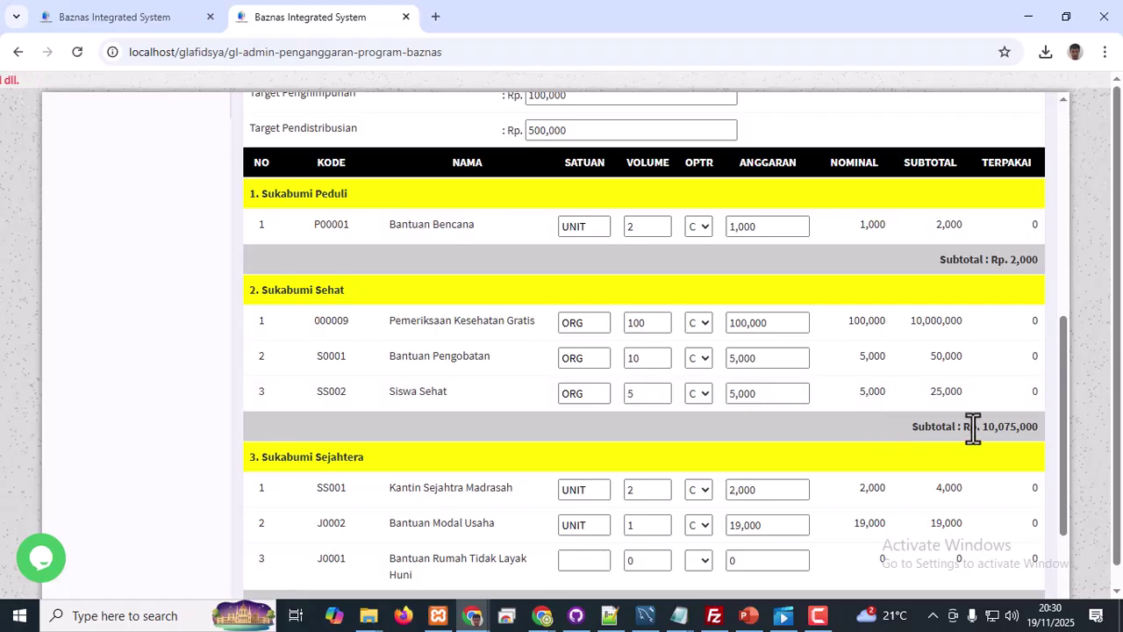
left_click_drag(982, 162, 1042, 326)
left_click(984, 183)
scroll(1005, 211, "down", 2)
scroll(1001, 266, "up", 2)
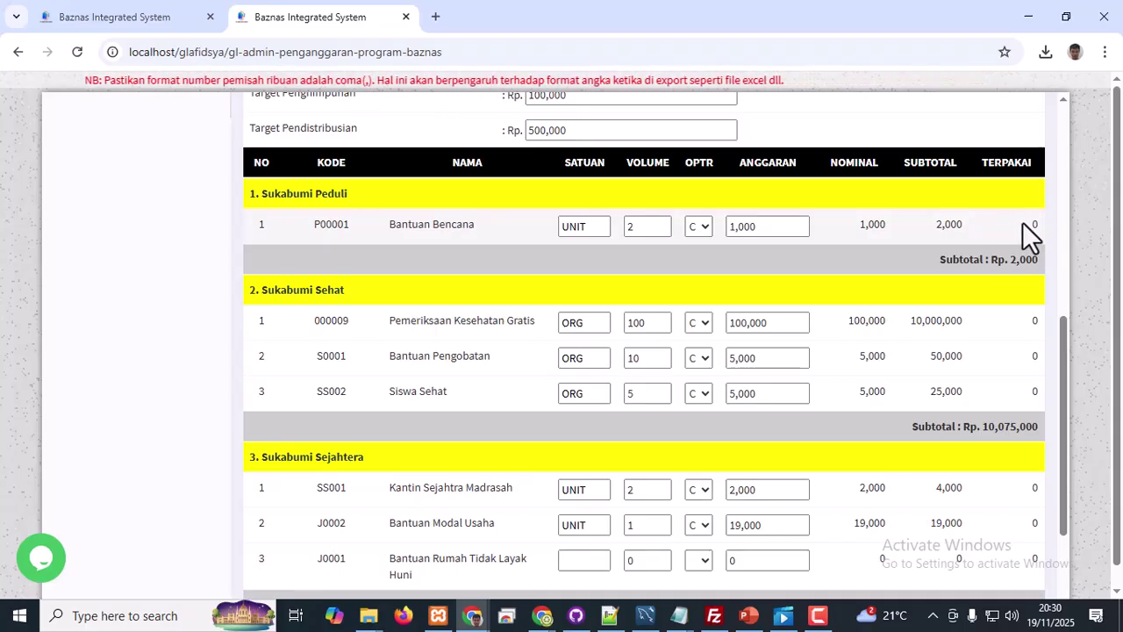
Export the program budgeting table to Excel, open the downloaded file despite its format mismatch, and inspect the exported amounts.
scroll(958, 249, "up", 2)
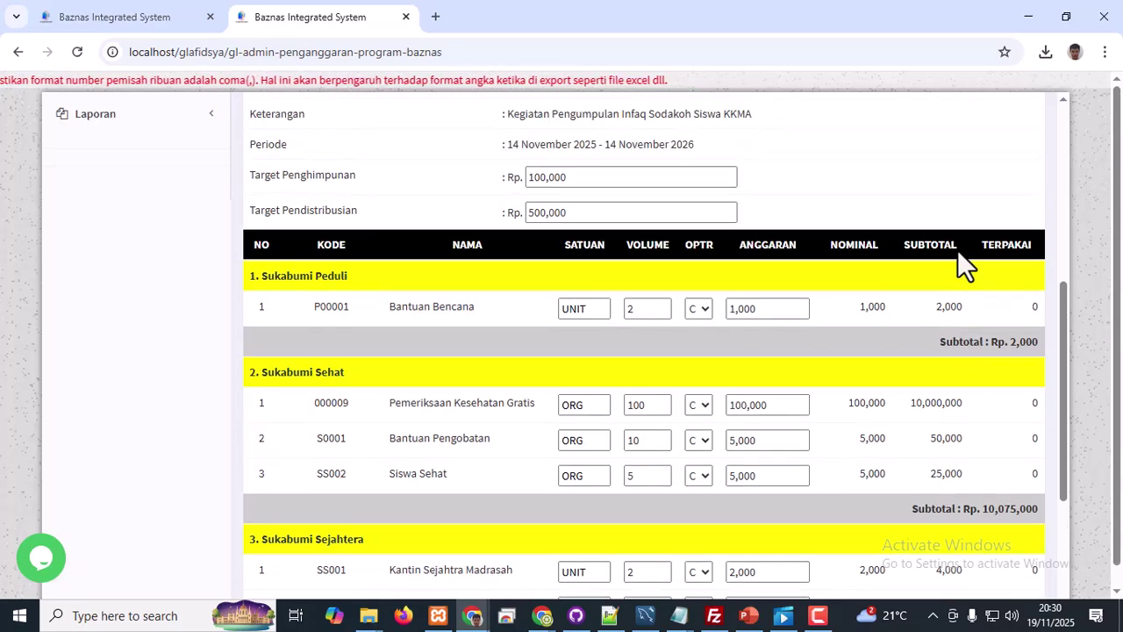
scroll(960, 259, "up", 1)
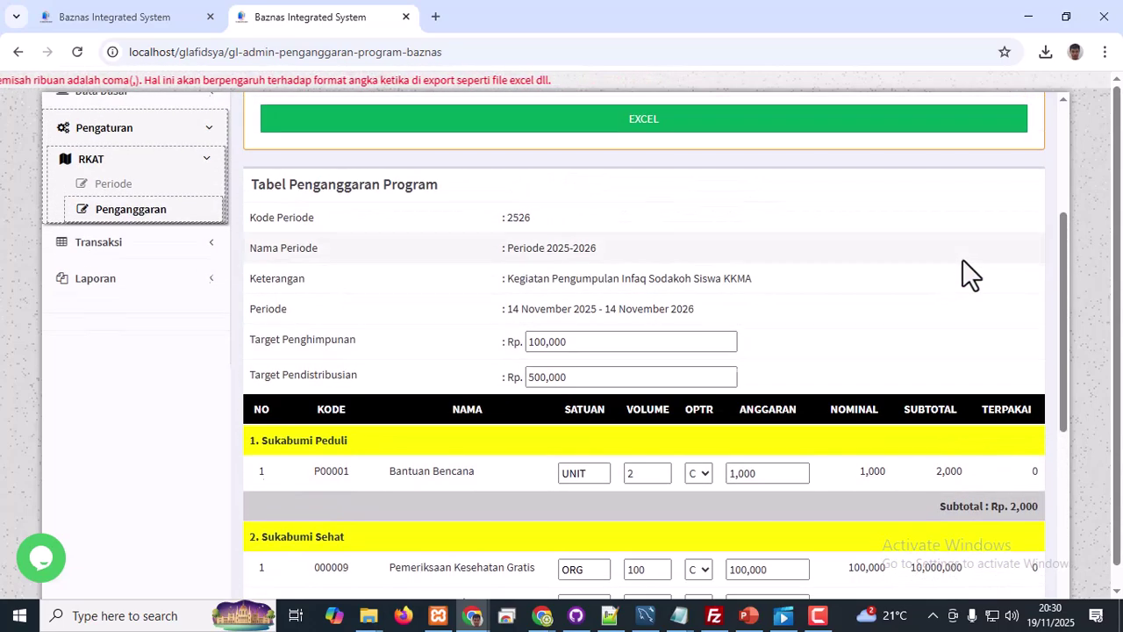
scroll(963, 259, "up", 1)
left_click(656, 208)
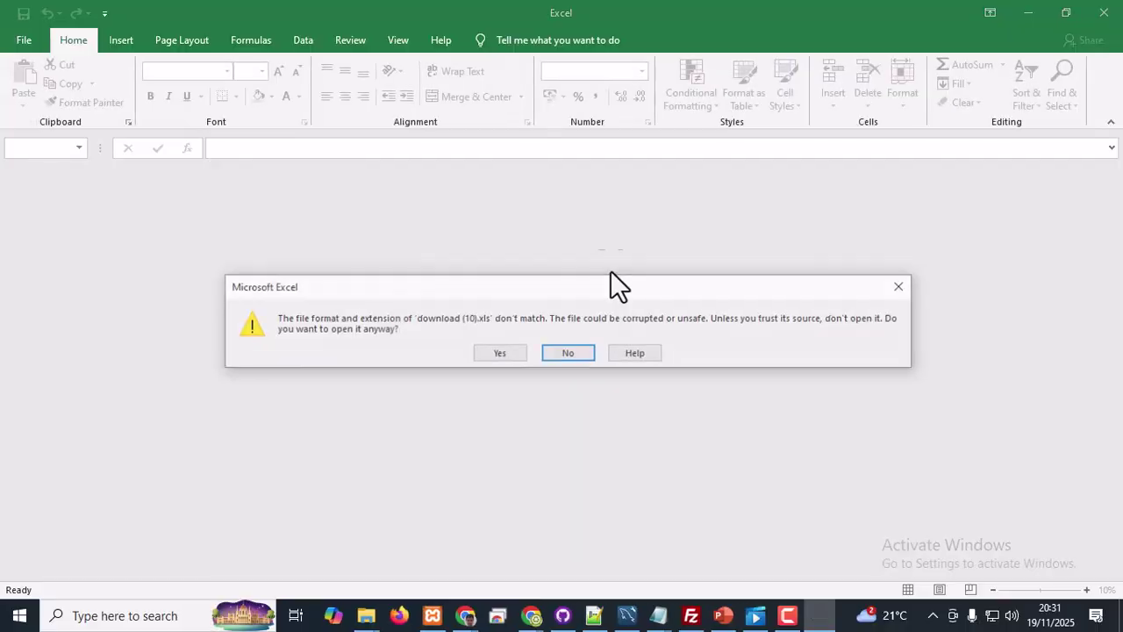
left_click(496, 354)
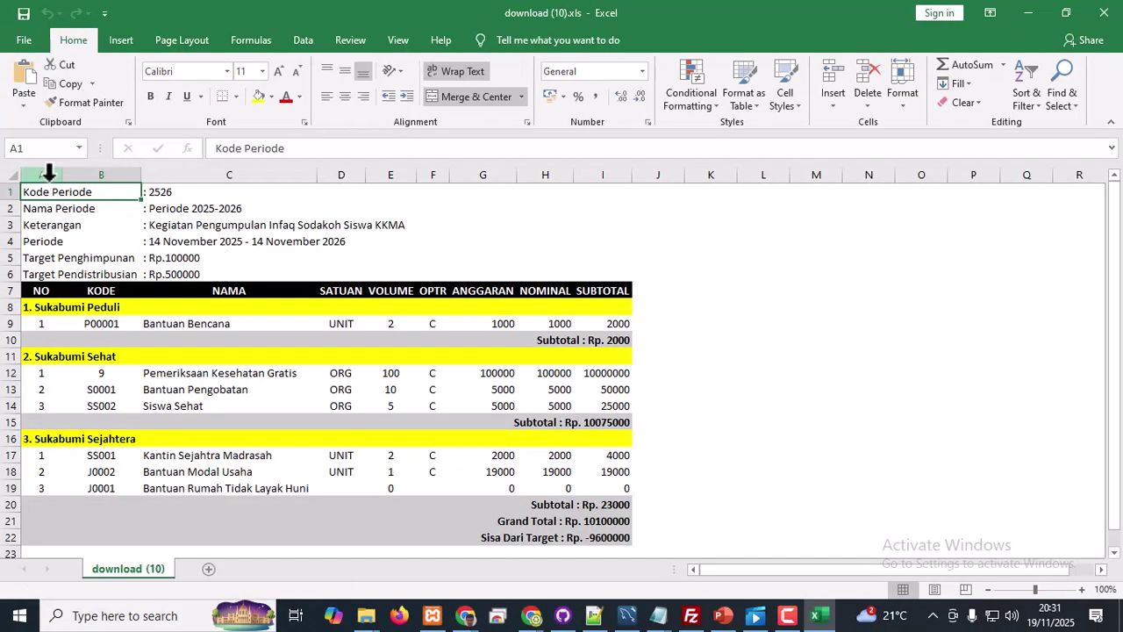
left_click(543, 351)
left_click(606, 473)
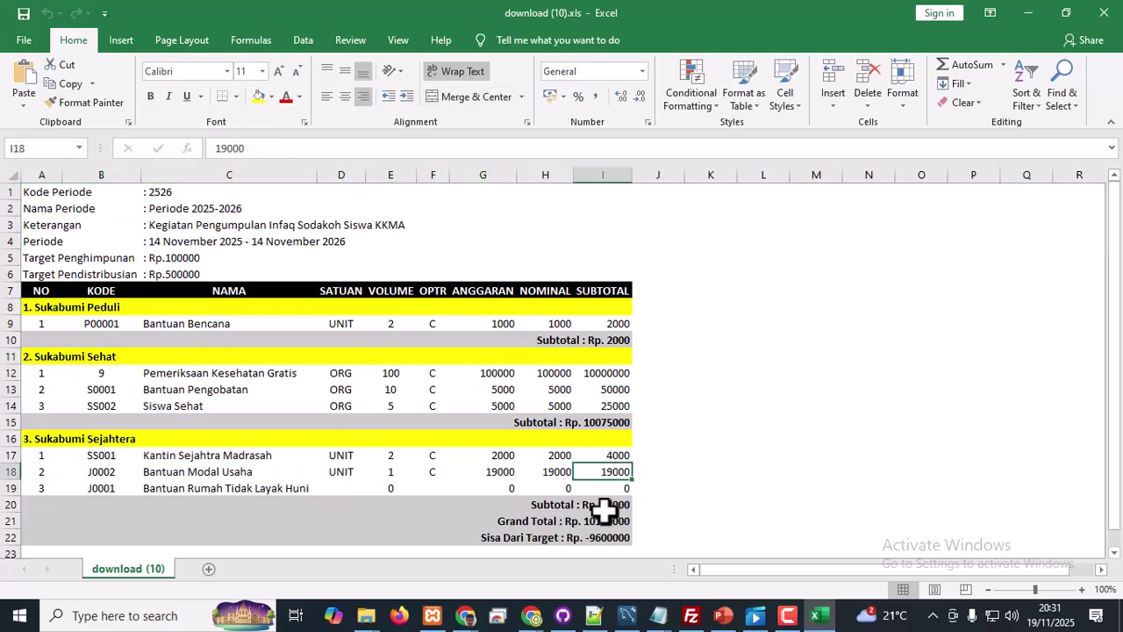
Switch back to the Baznas Integrated System in Chrome and review the plain budgeting table down to Sisa Dari Target.
key("alt+Tab")
scroll(724, 325, "down", 5)
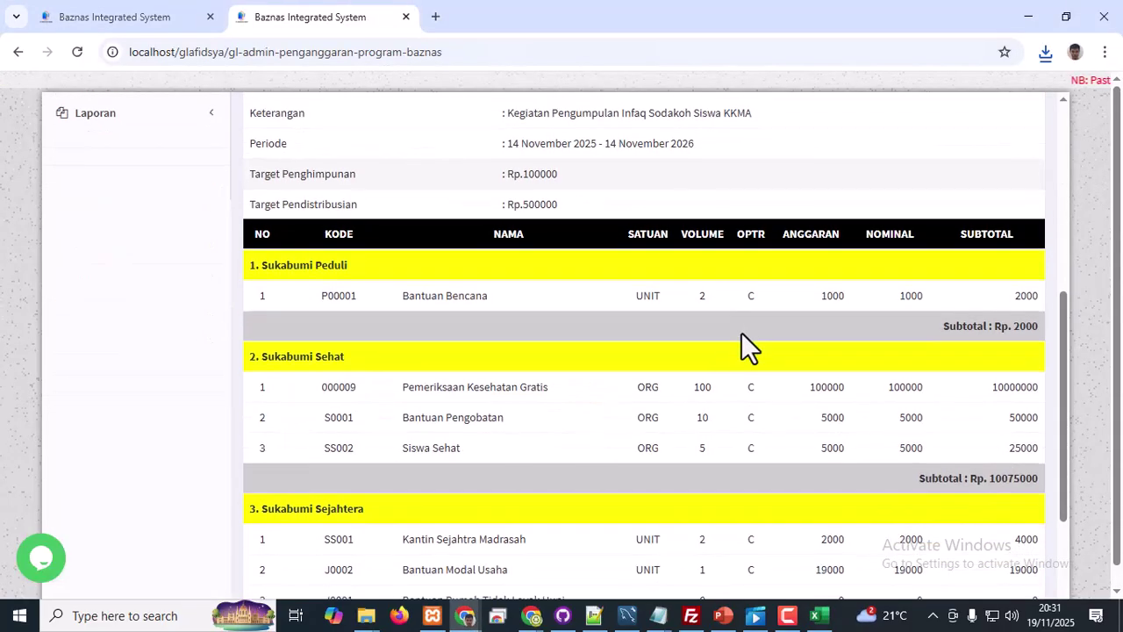
scroll(860, 364, "up", 2)
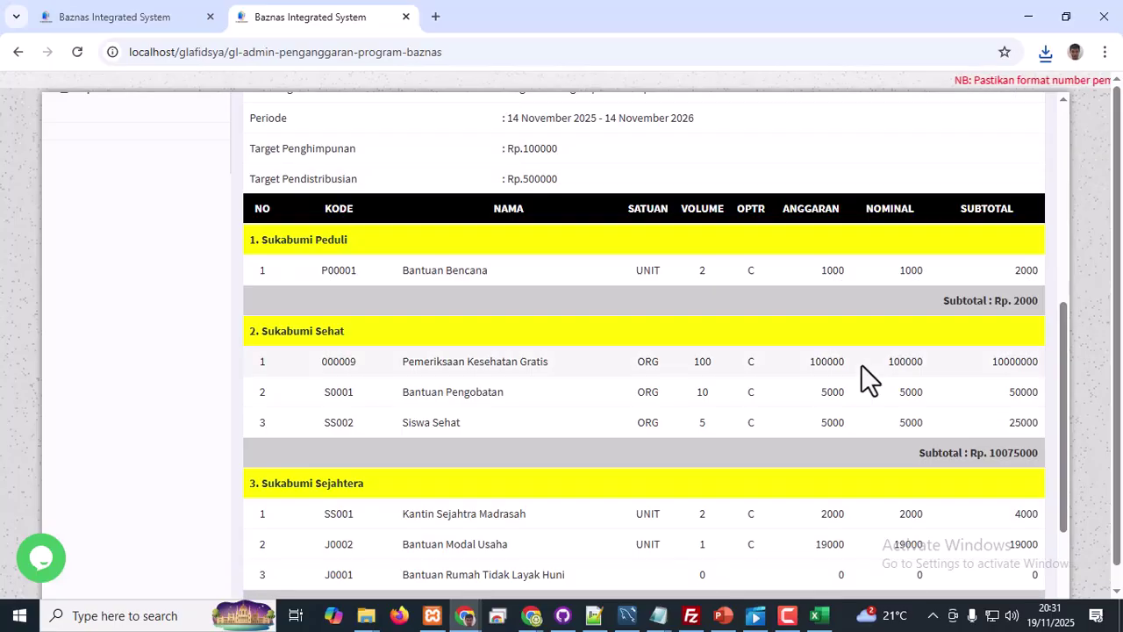
scroll(860, 364, "down", 2)
scroll(930, 422, "down", 1)
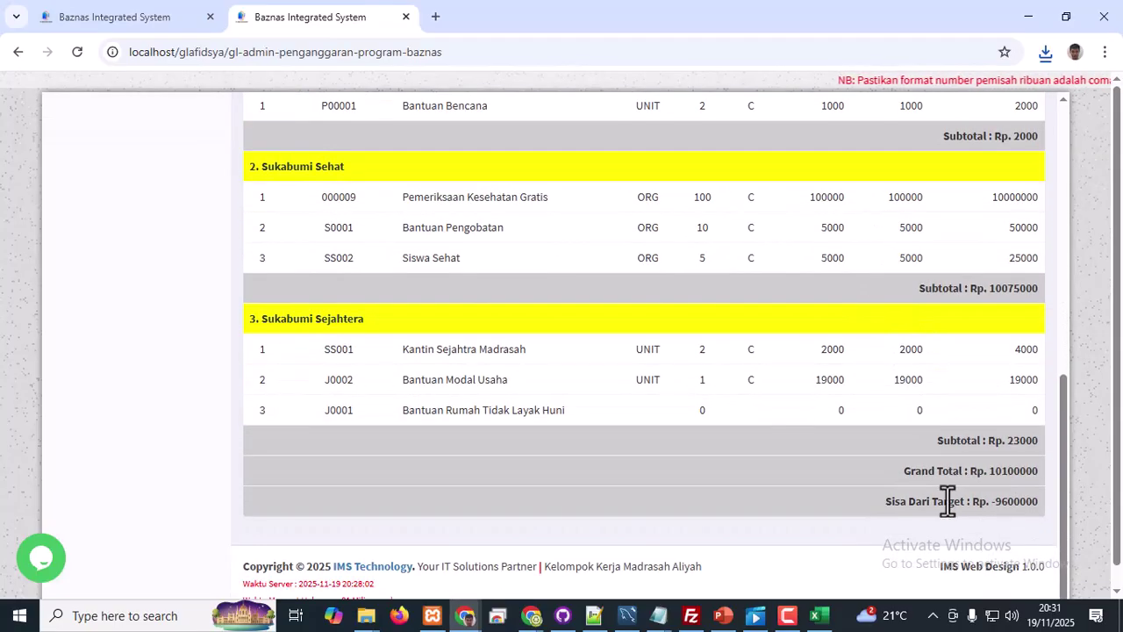
scroll(948, 500, "up", 4)
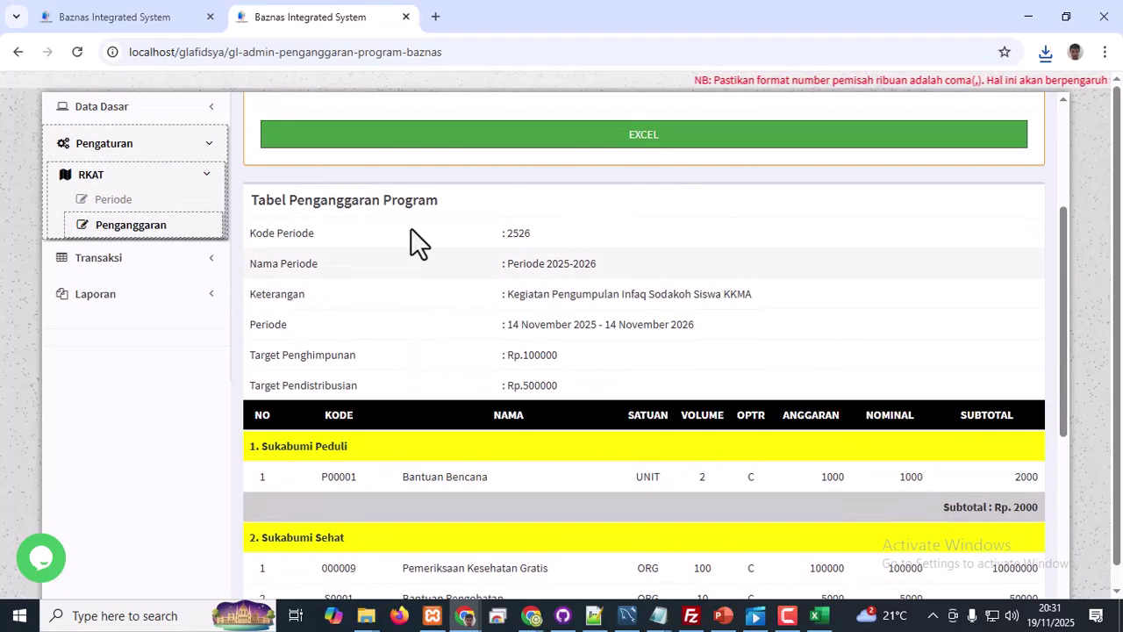
Clear the selected period, then choose 2526 (Periode 2025-2026) again to restore the editable budgeting table.
scroll(411, 228, "up", 3)
left_click(360, 278)
left_click(361, 278)
left_click(367, 308)
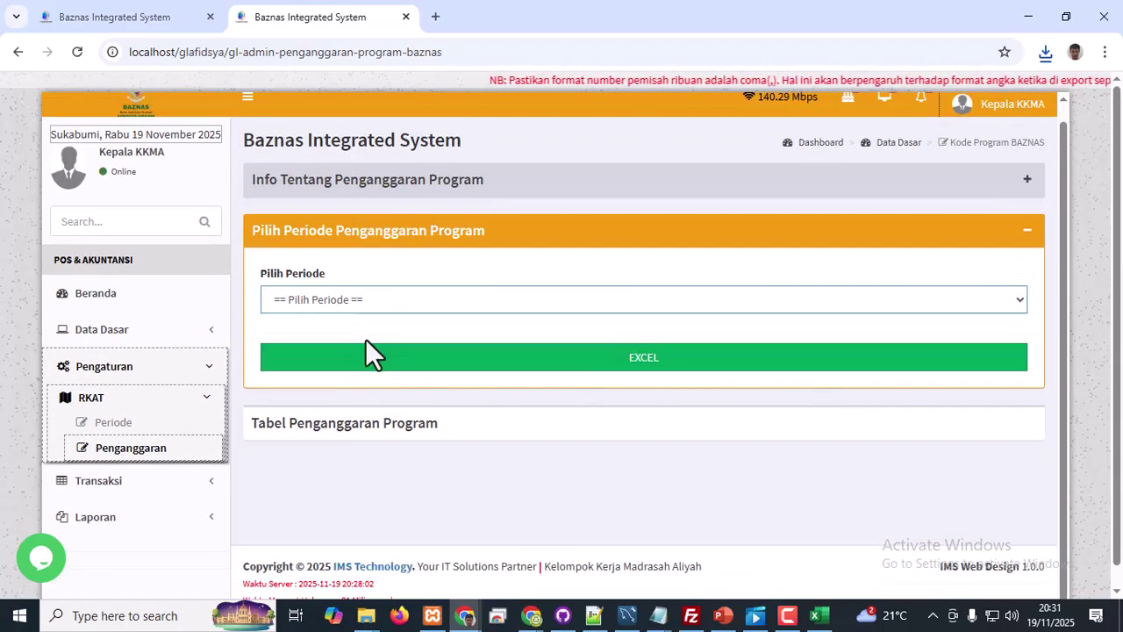
left_click(365, 341)
scroll(780, 391, "down", 5)
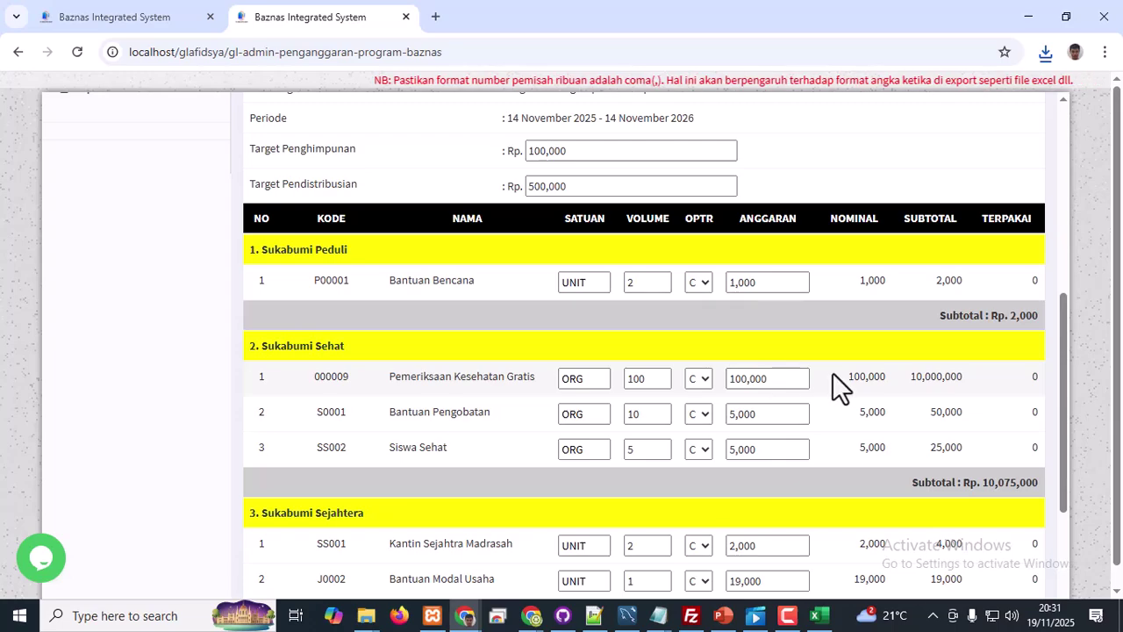